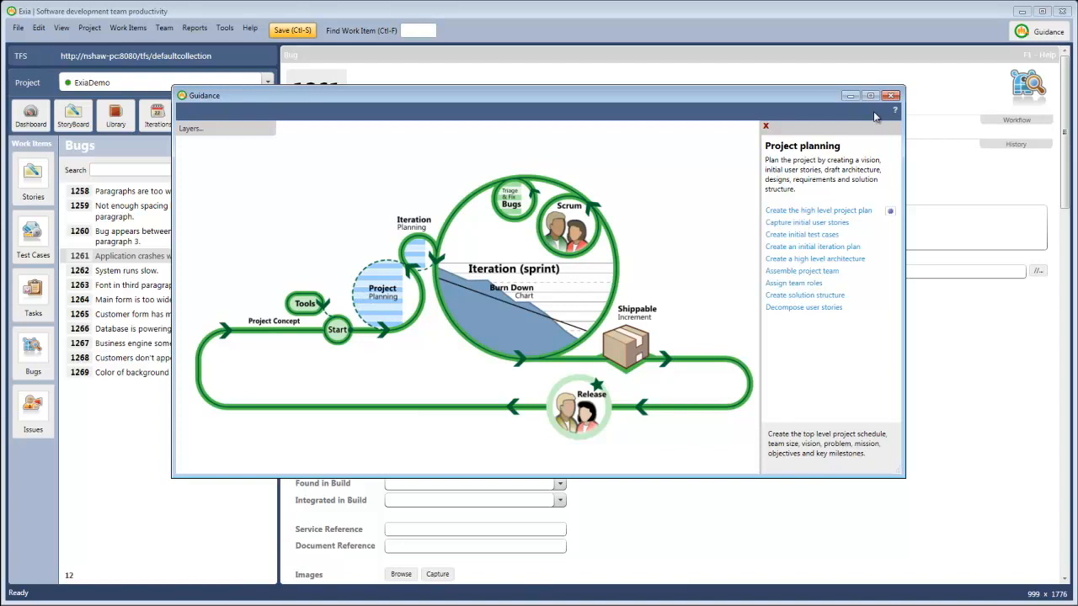
- Create the user story "History Timeline" with the text "As a customer I'd like to be able to see all history on a single page as a timeline."
click(890, 95)
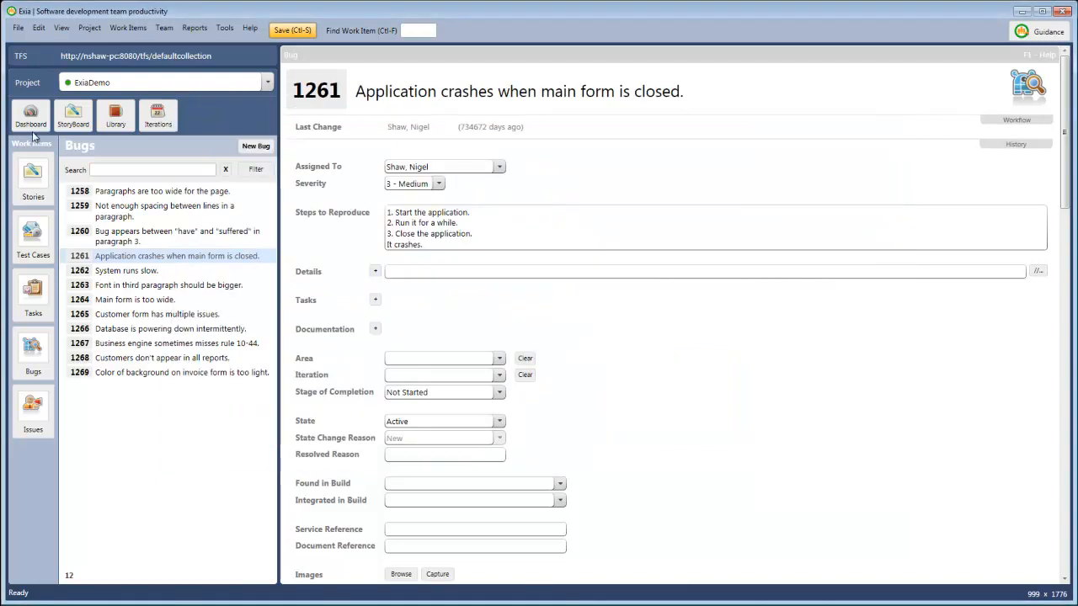
click(26, 193)
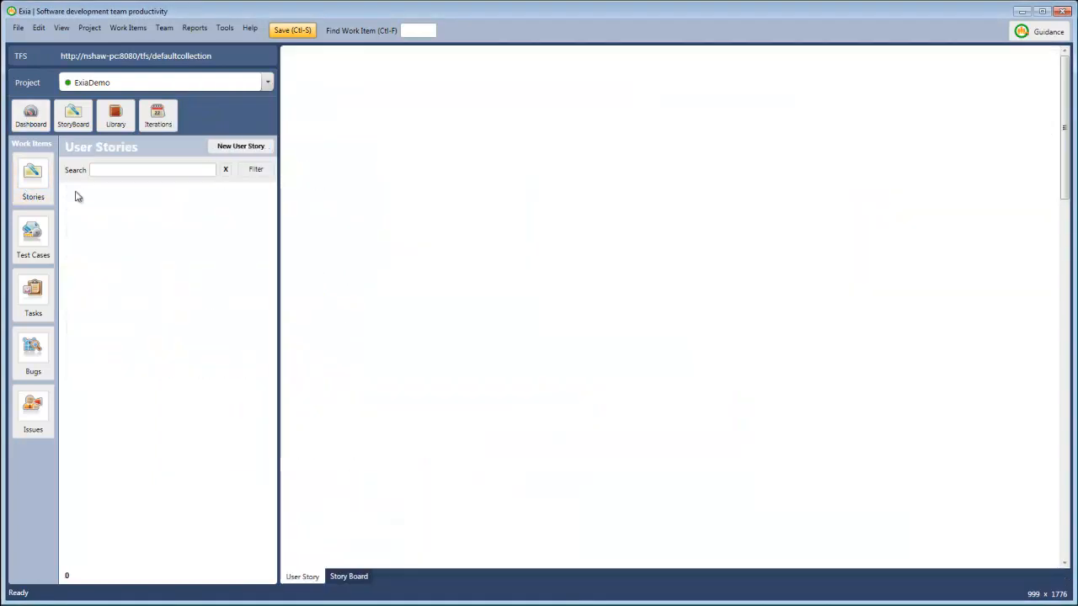
click(233, 149)
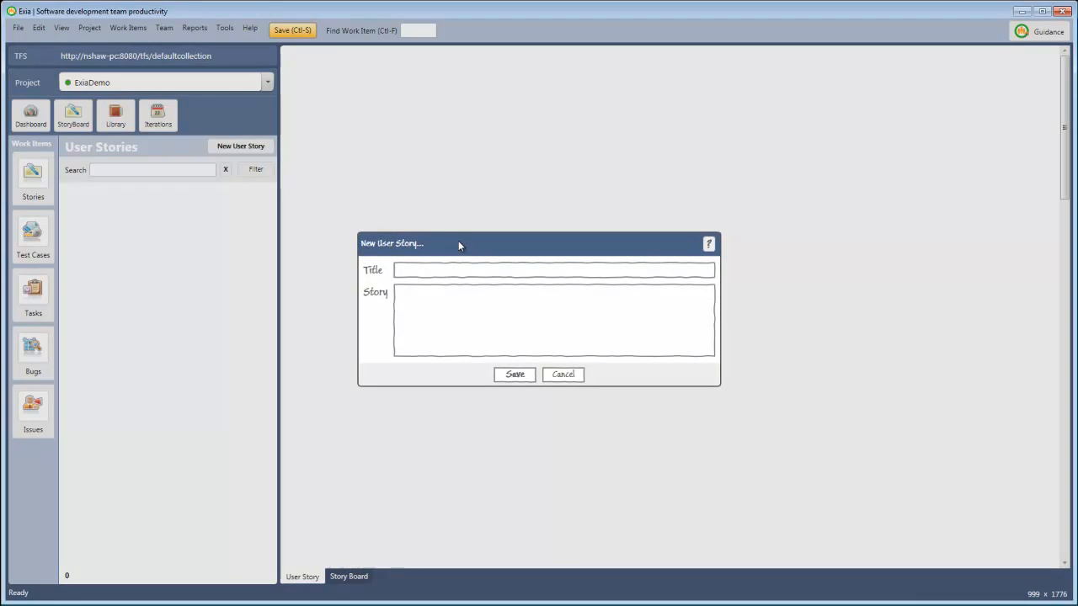
text(History Timeline)
key(Tab)
text(As a customer I'd like to be able to see all history on a single page as a timeline.)
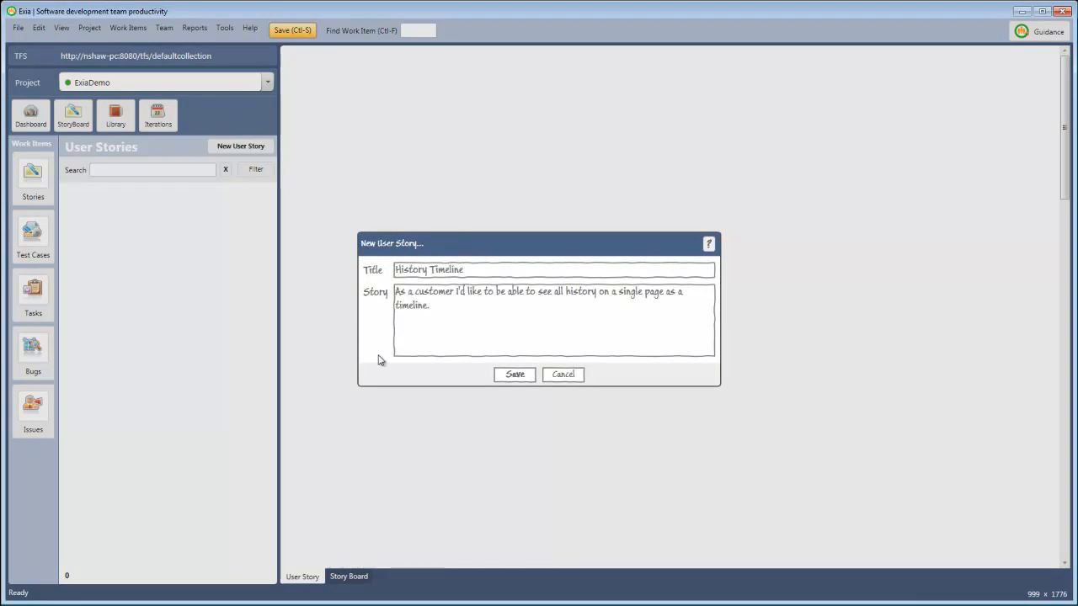
click(498, 374)
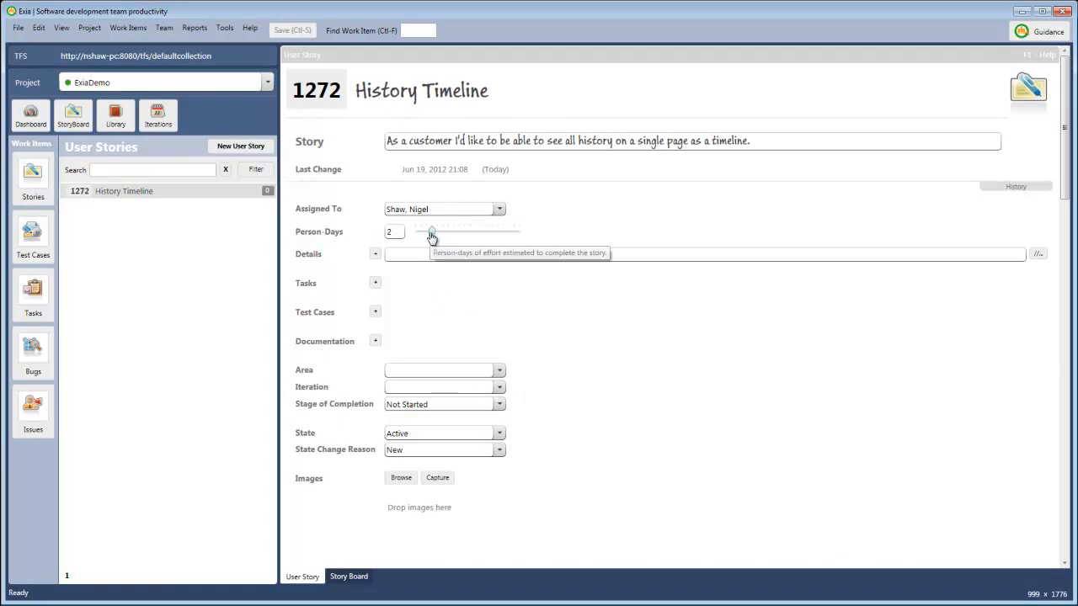
- Set the History Timeline story's Person-Days to 2.5 and add the details note "Started to work on the story."
mouse_move(431, 237)
mouse_down()
mouse_move(450, 238)
mouse_move(433, 243)
mouse_up()
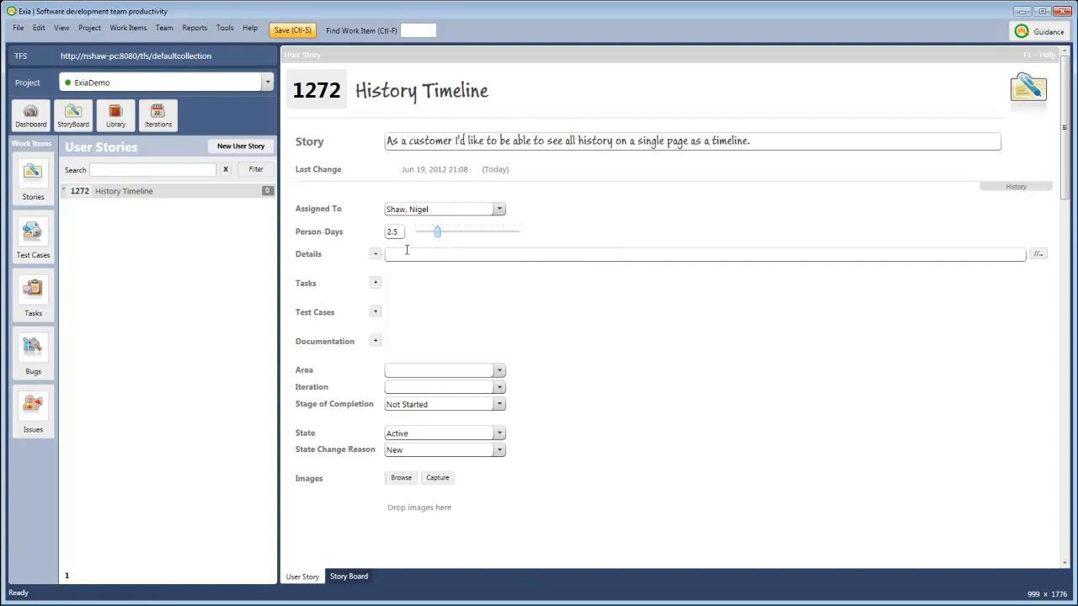
click(375, 253)
click(415, 407)
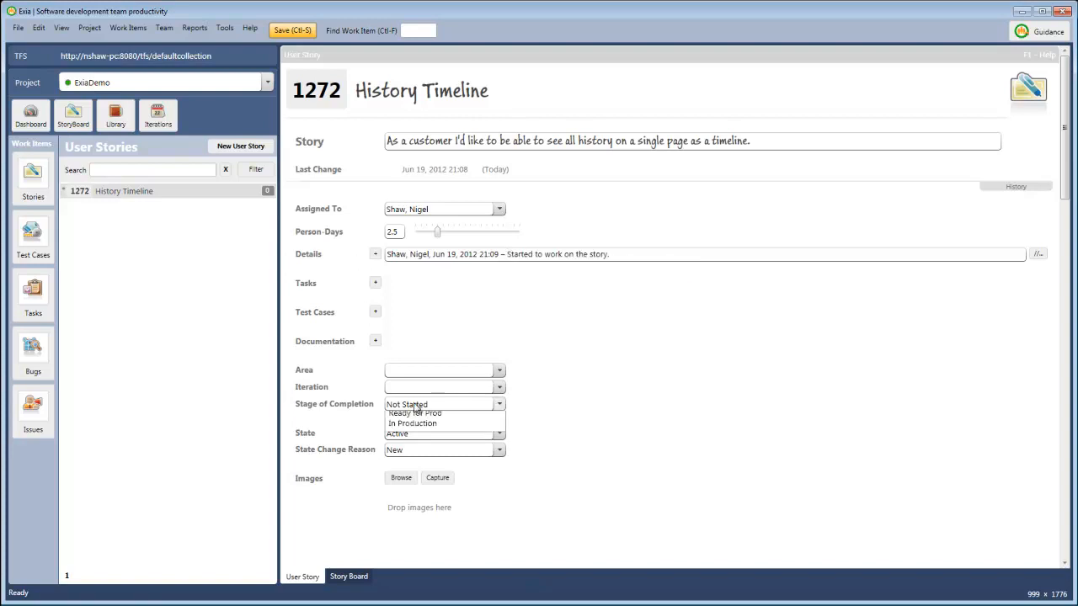
click(415, 407)
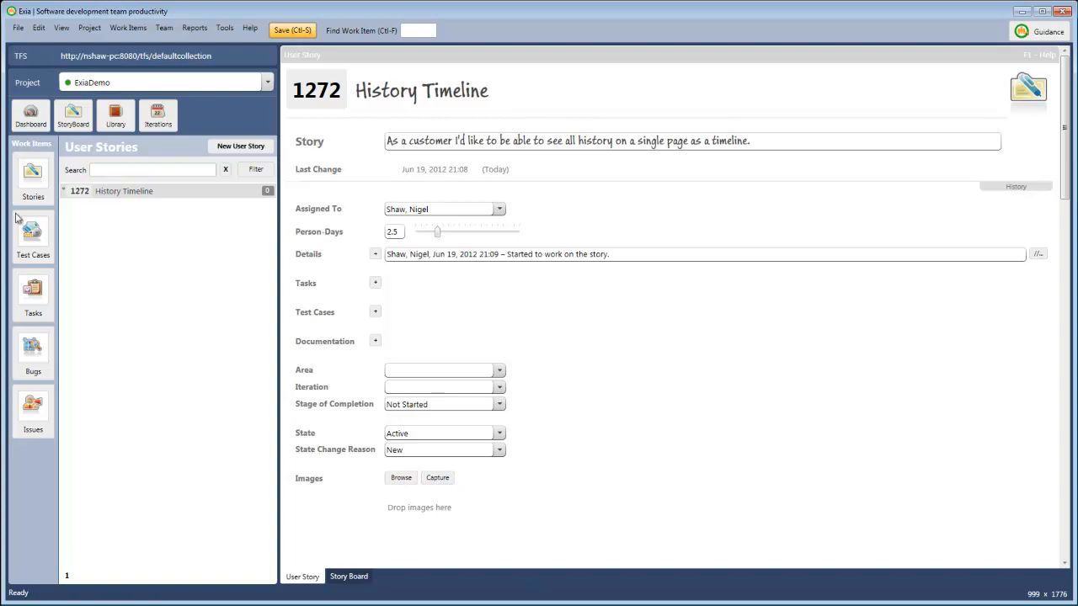
- Create the user story "Report of Timeline" with text "As a historian I'd like to be able to see a report of the timeline and print it."
click(234, 148)
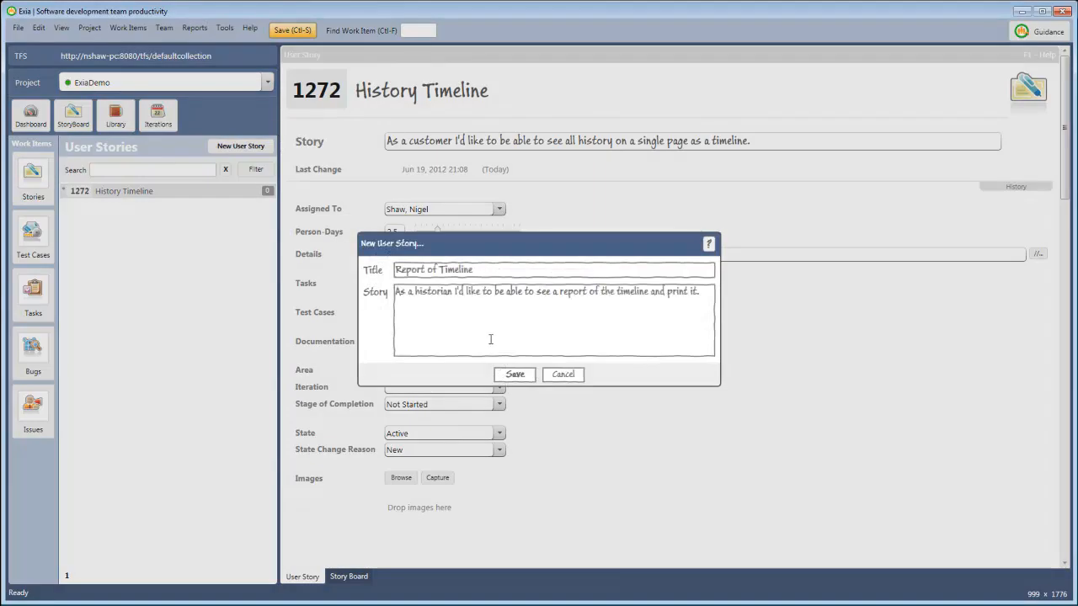
click(514, 375)
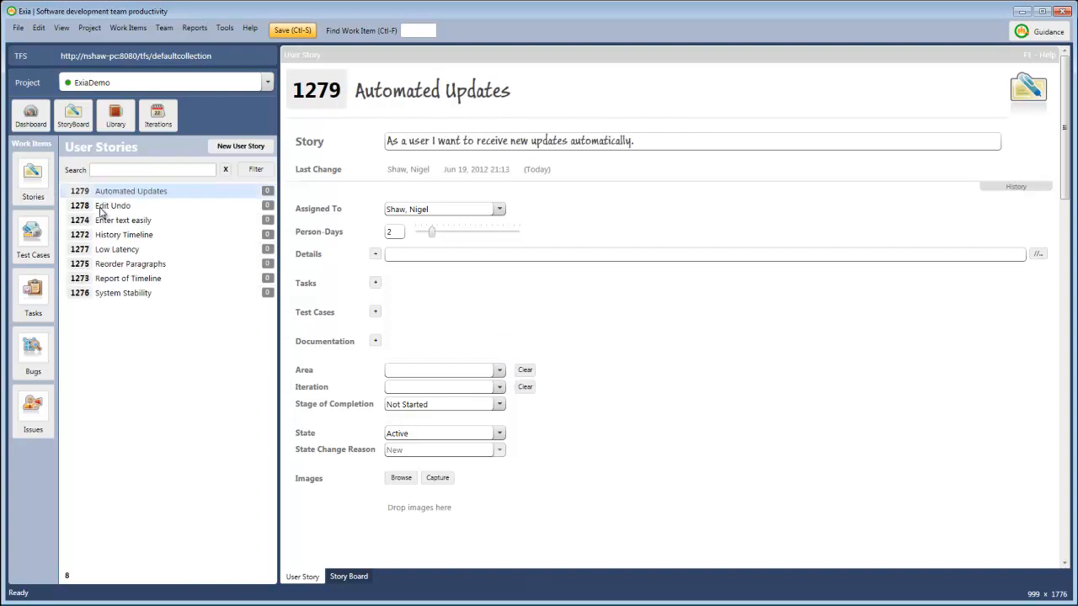
click(101, 206)
click(99, 194)
click(101, 205)
click(105, 195)
- Show the story board with smaller cards and spread out the Not Started stories, placing System Stability near the boundary with In Progress
click(349, 577)
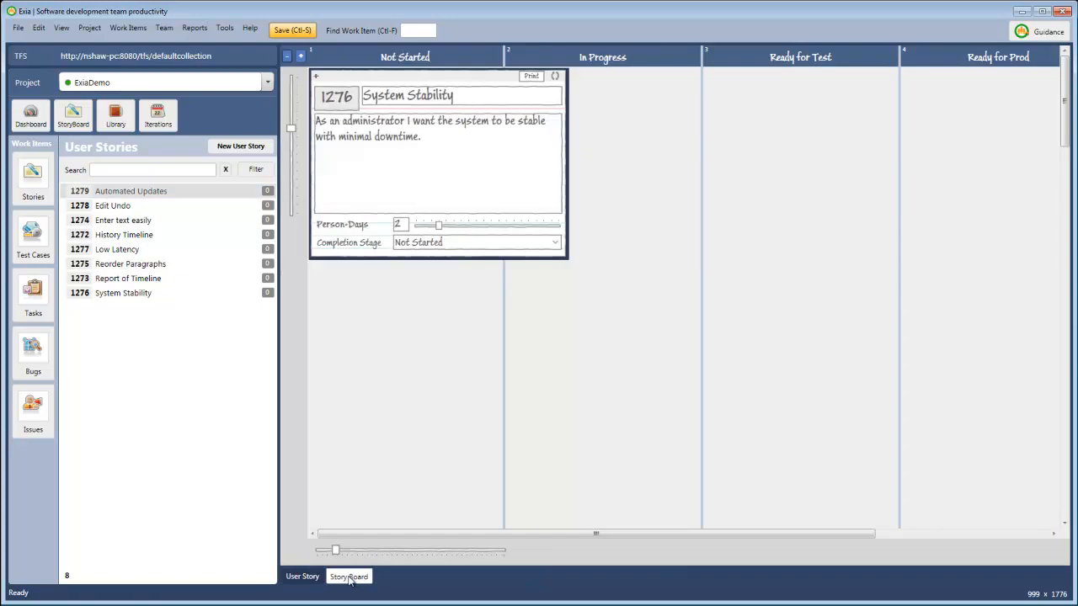
drag(291, 128, 295, 167)
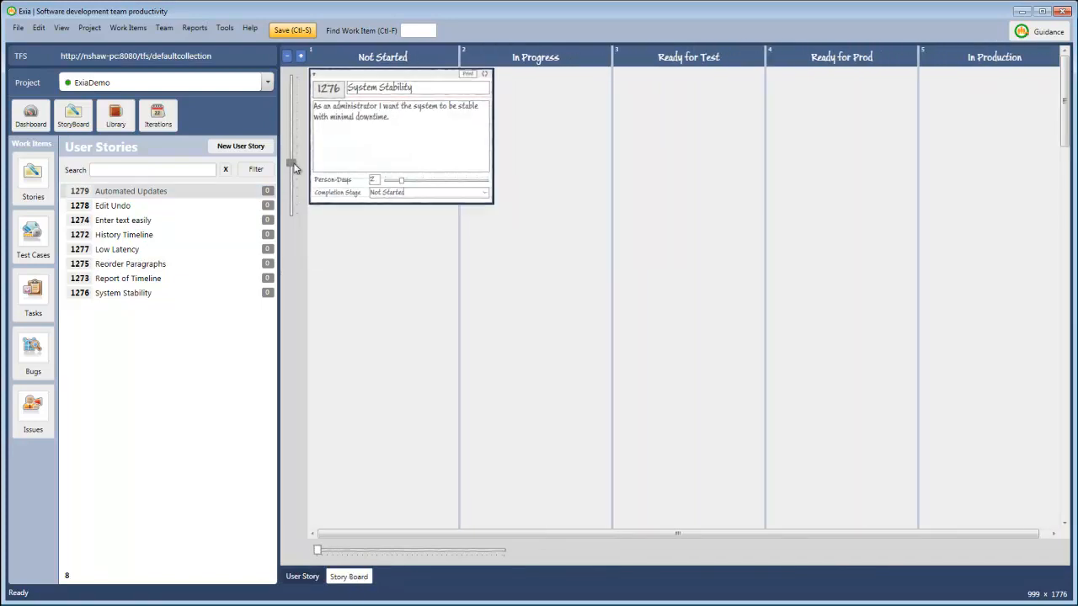
drag(379, 82, 359, 426)
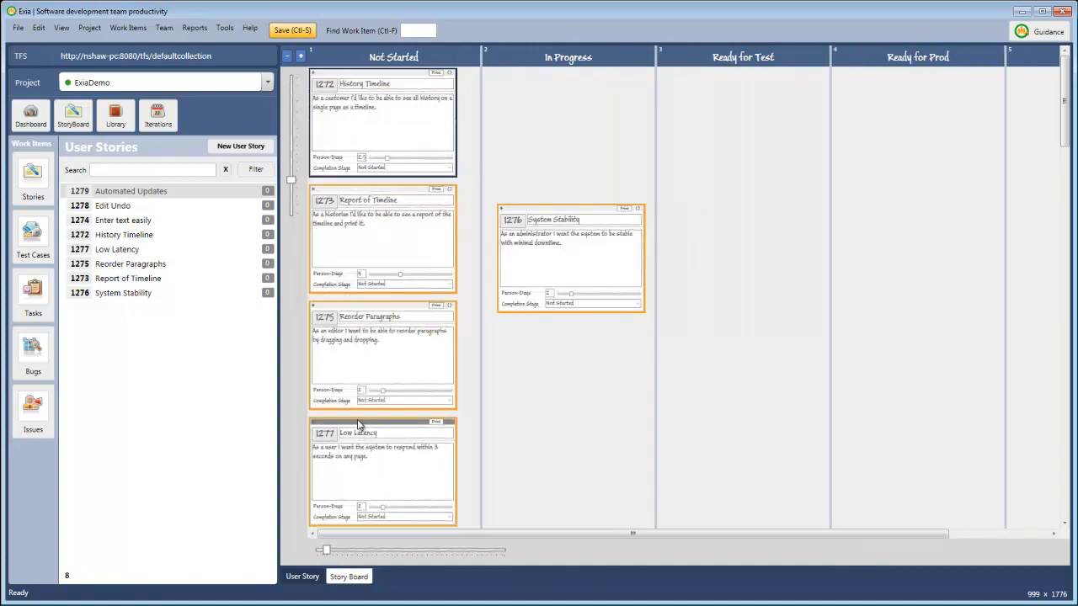
drag(516, 212, 460, 104)
drag(436, 157, 436, 157)
mouse_move(351, 190)
mouse_down()
mouse_move(414, 218)
mouse_move(384, 189)
mouse_move(355, 190)
mouse_up()
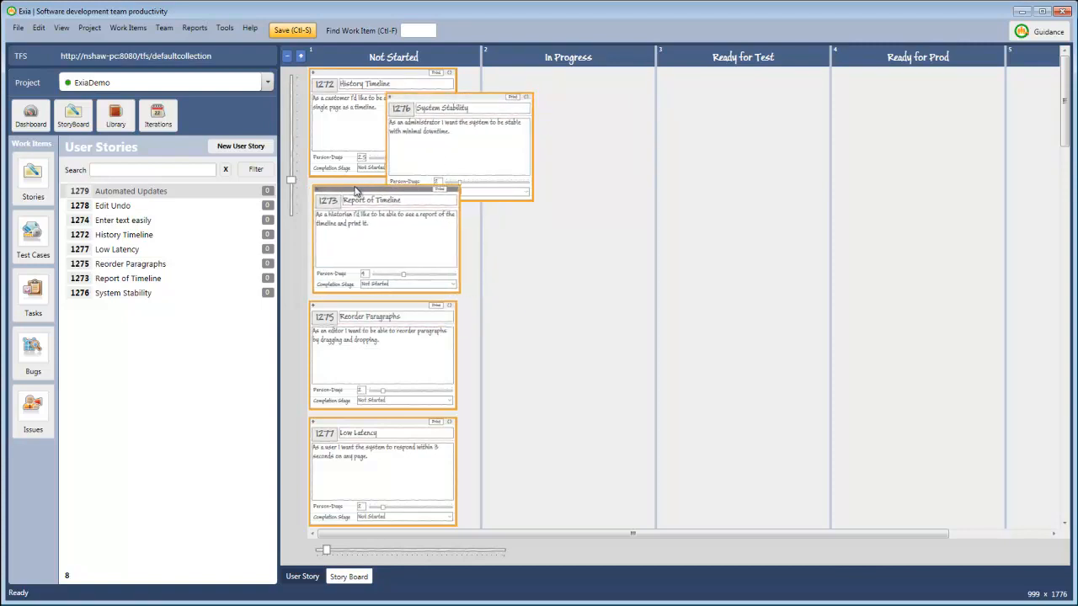
- Move the History Timeline and Enter text easily story cards into the In Progress column
drag(334, 81, 524, 226)
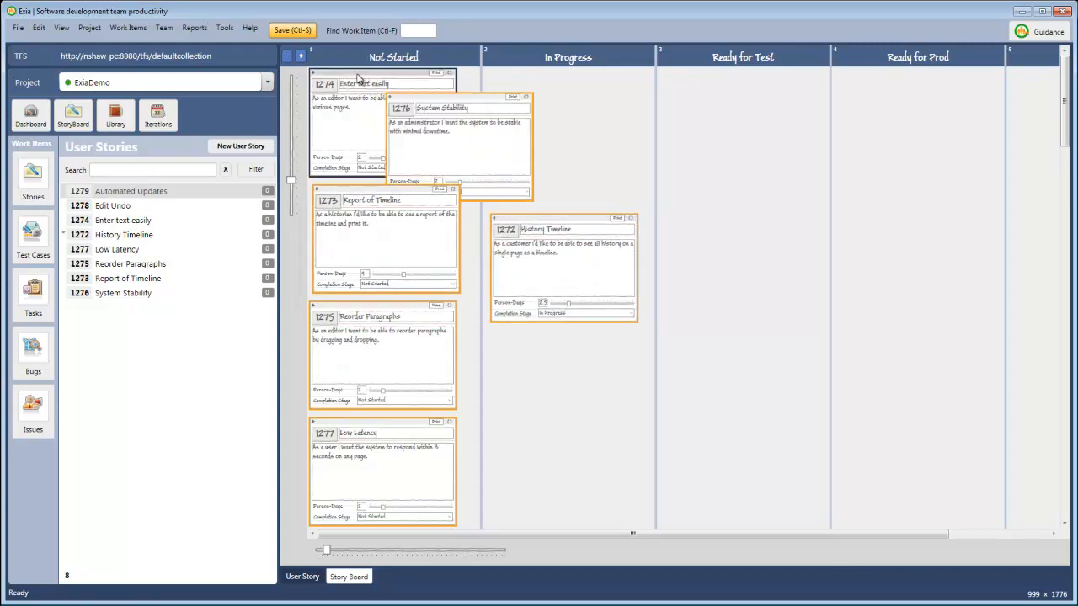
drag(358, 78, 536, 78)
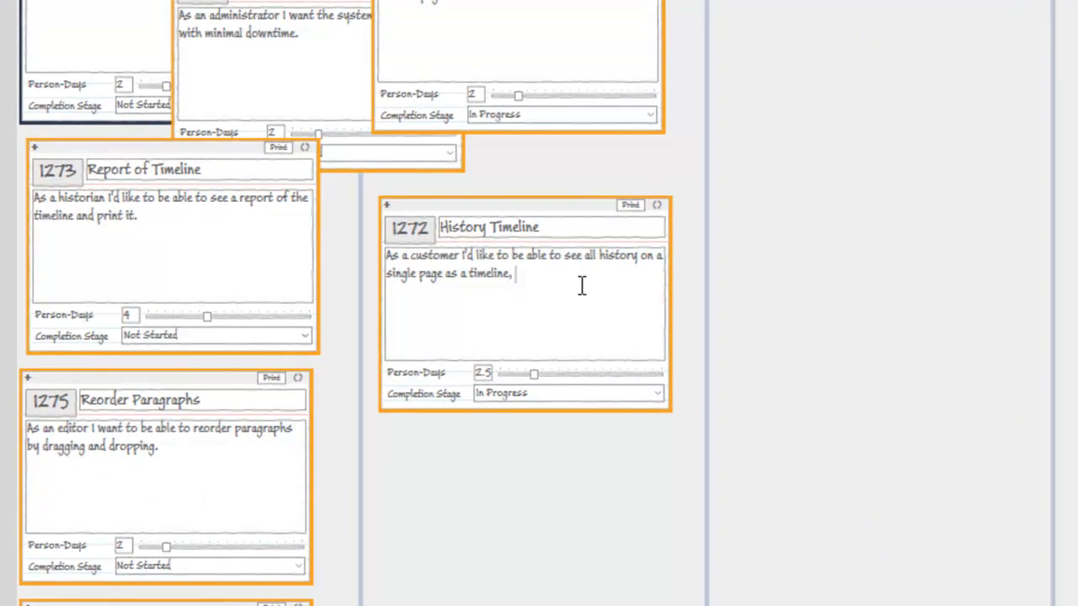
- Append "and be able to save a snapshot to a file." to History Timeline and enter reverse-side note "Found that the story was too long and shortened it."
text(and be able to save a snapshot to a file.)
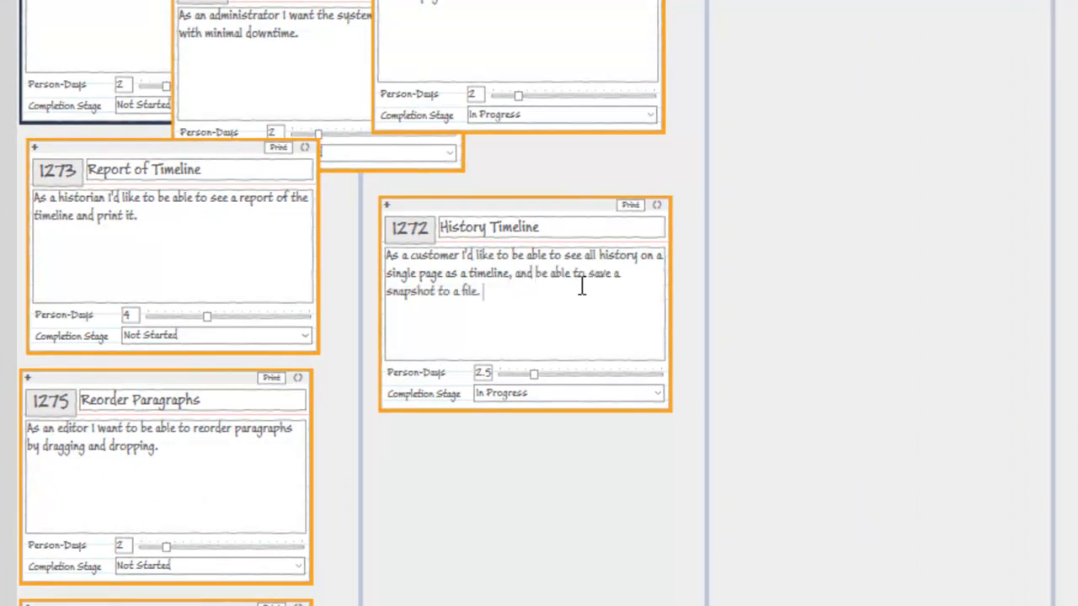
click(657, 205)
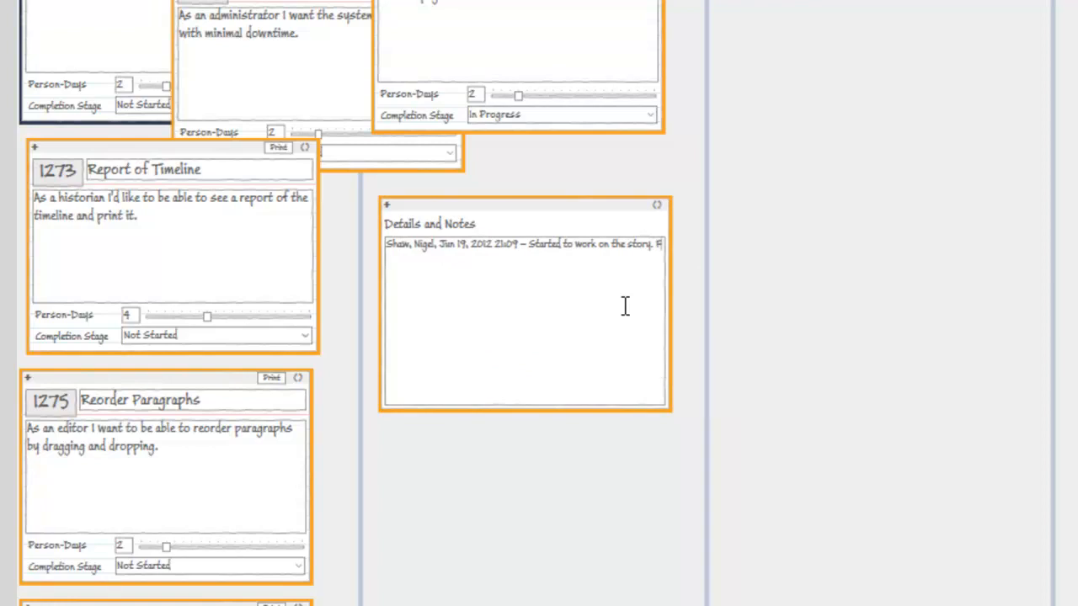
click(657, 205)
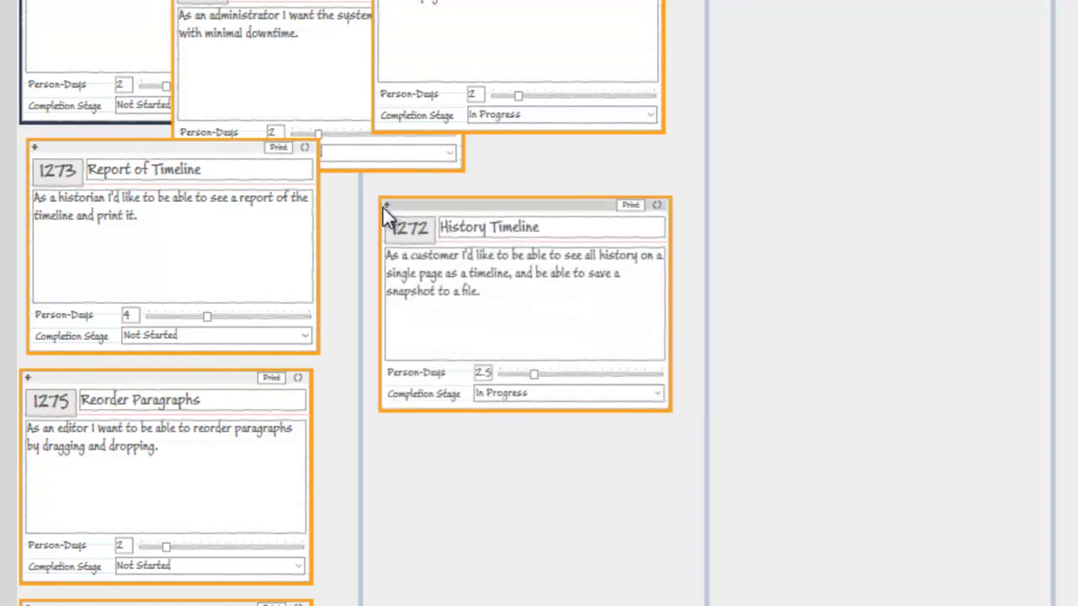
- Enlarge the History Timeline card, review its front and its Details and Notes side, and shrink it back
click(388, 206)
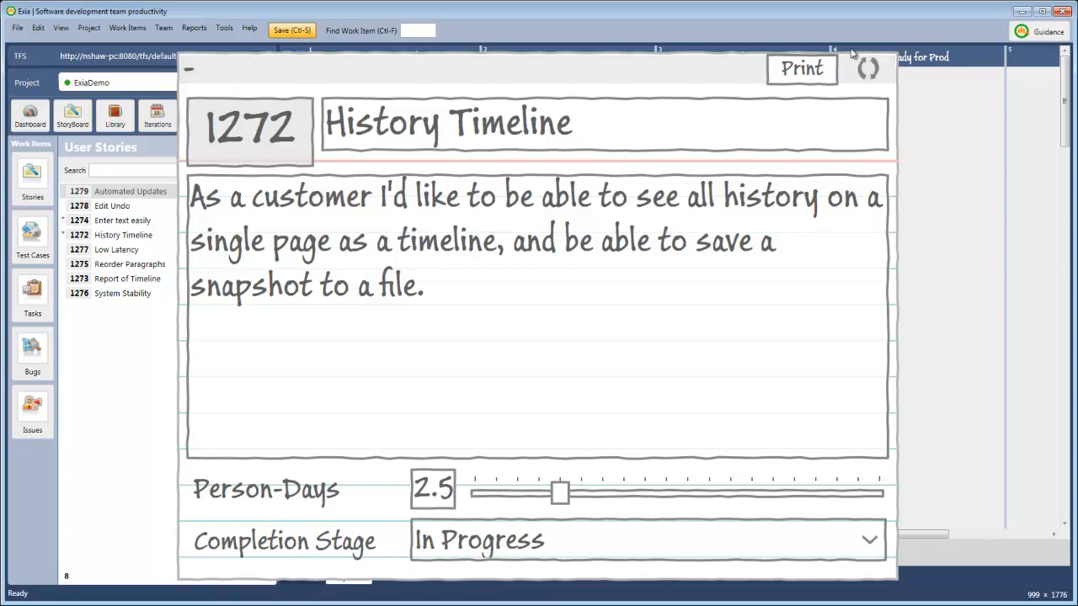
click(869, 67)
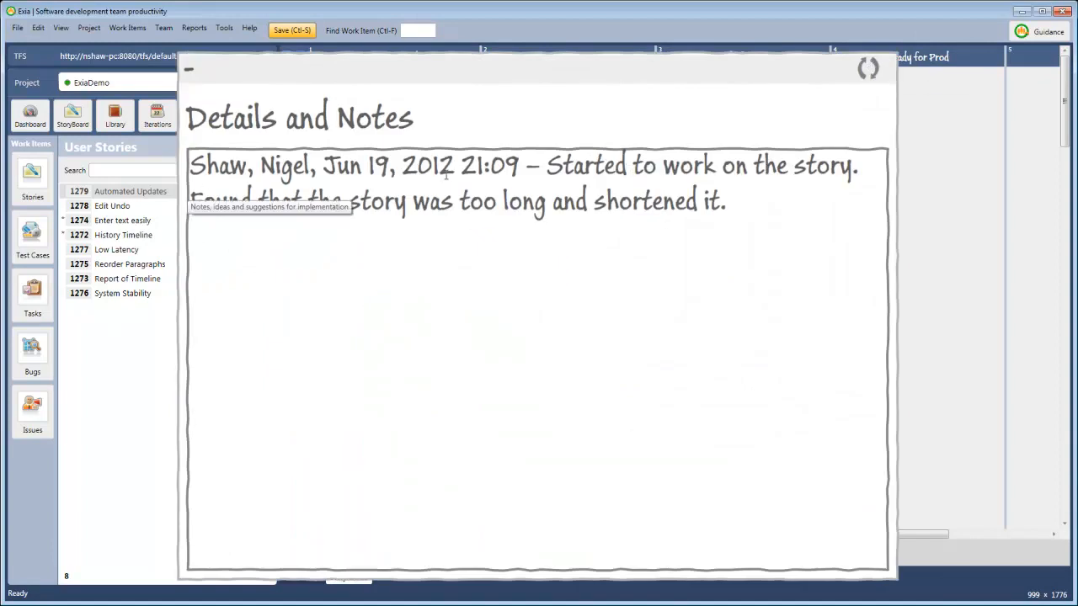
click(868, 69)
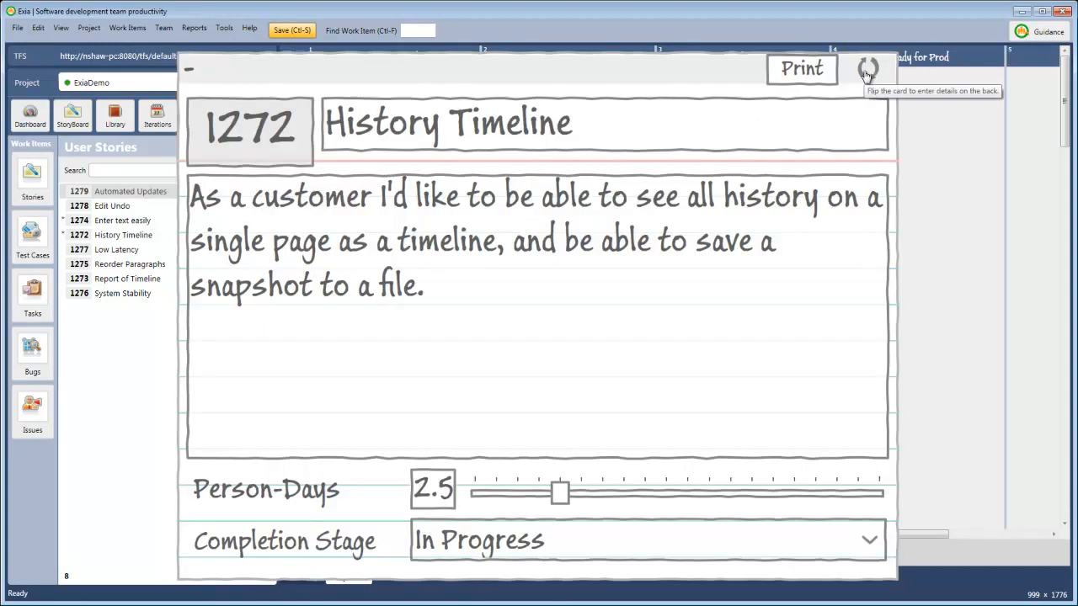
click(191, 71)
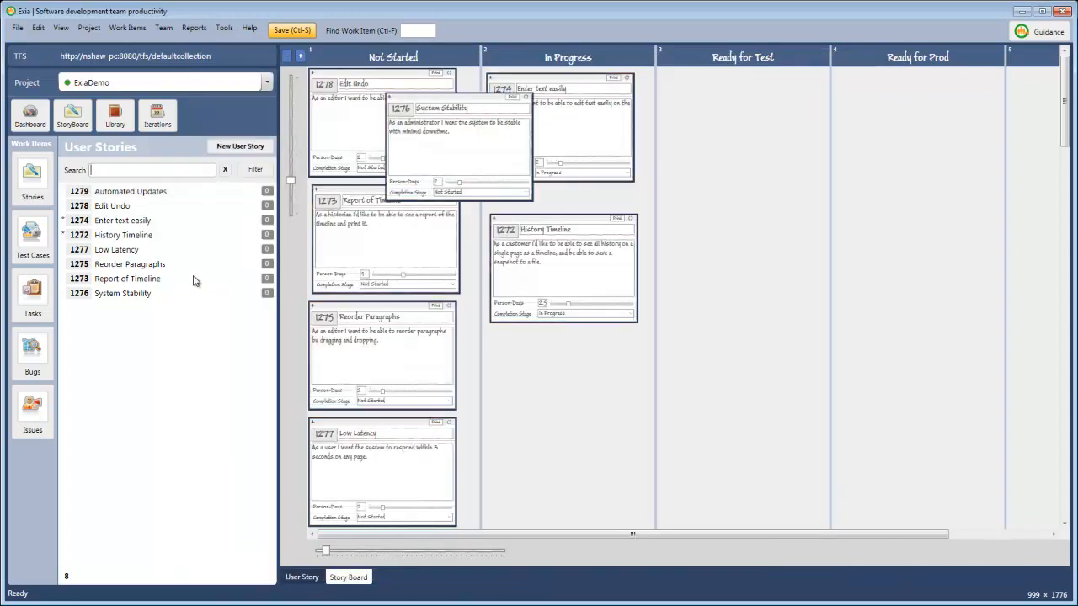
- Open the story board in its own window and maximize that window
click(73, 120)
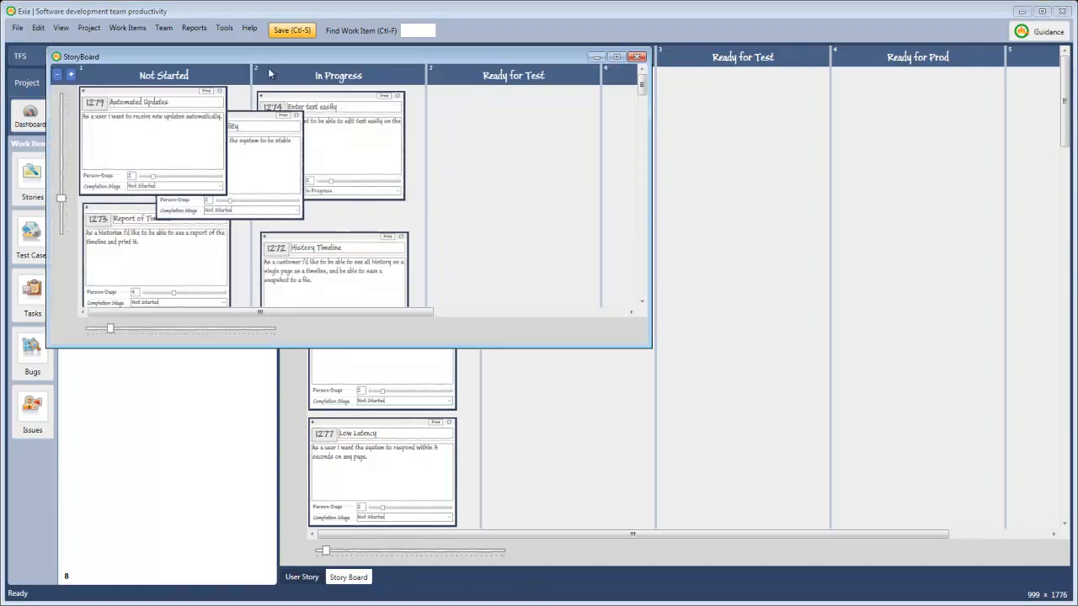
double_click(273, 54)
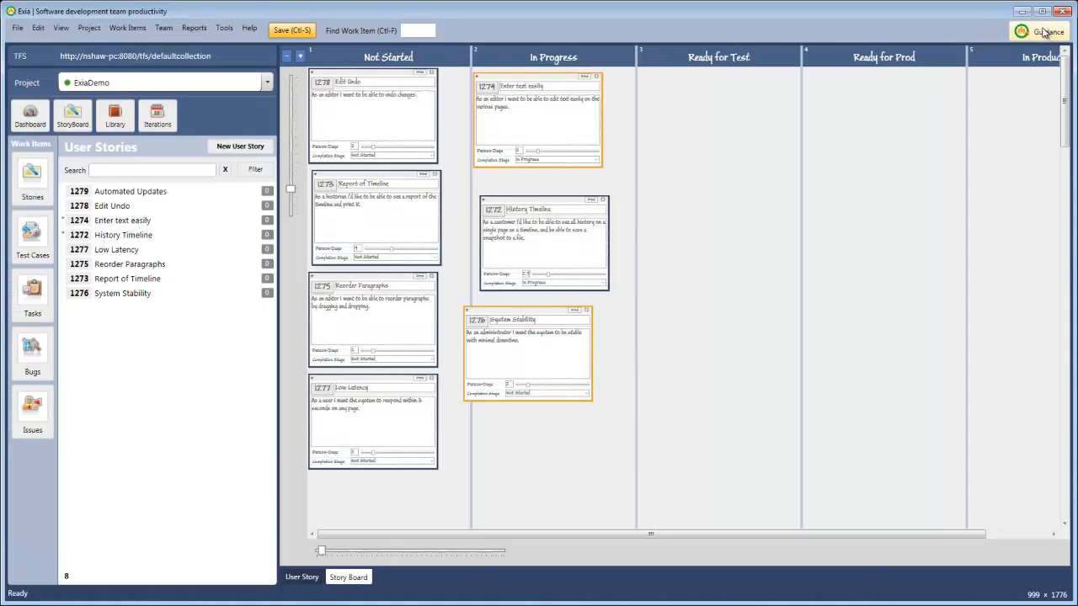
- Review the project planning activities in the process guidance and close the guidance
click(1044, 32)
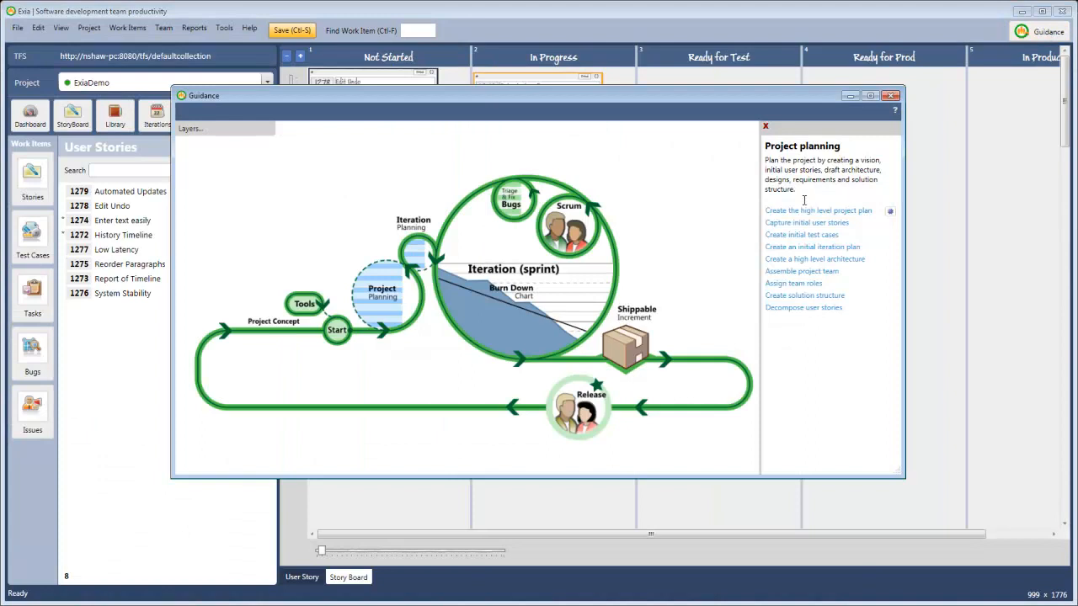
mouse_move(774, 241)
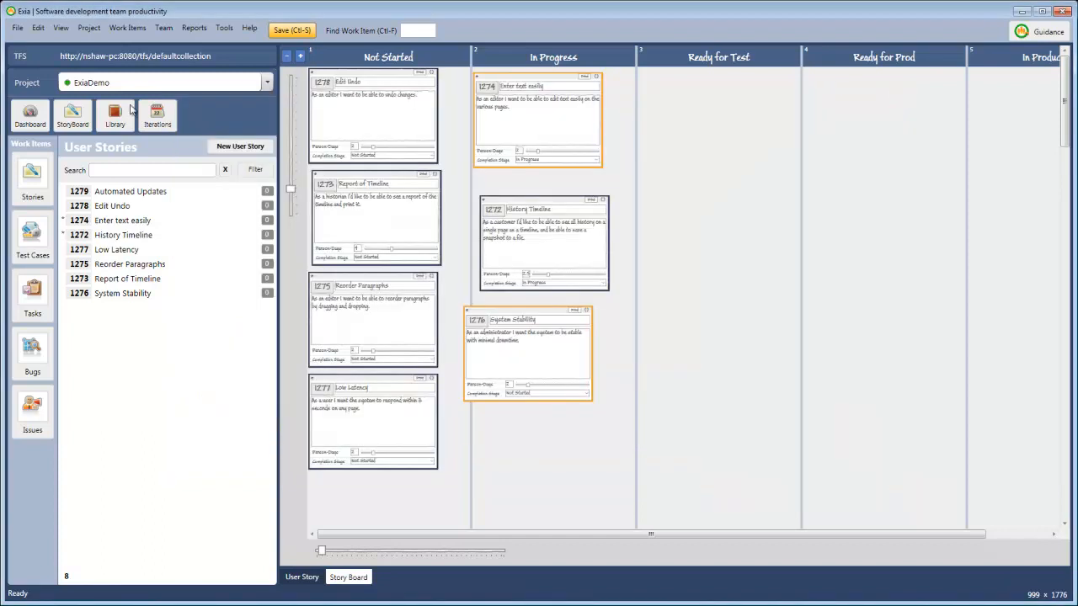
click(890, 95)
- Set the Automated Updates story's Person-Days to 3.5 and add the test cases "Enter automatic updates." and "Save automatic updates."
click(99, 207)
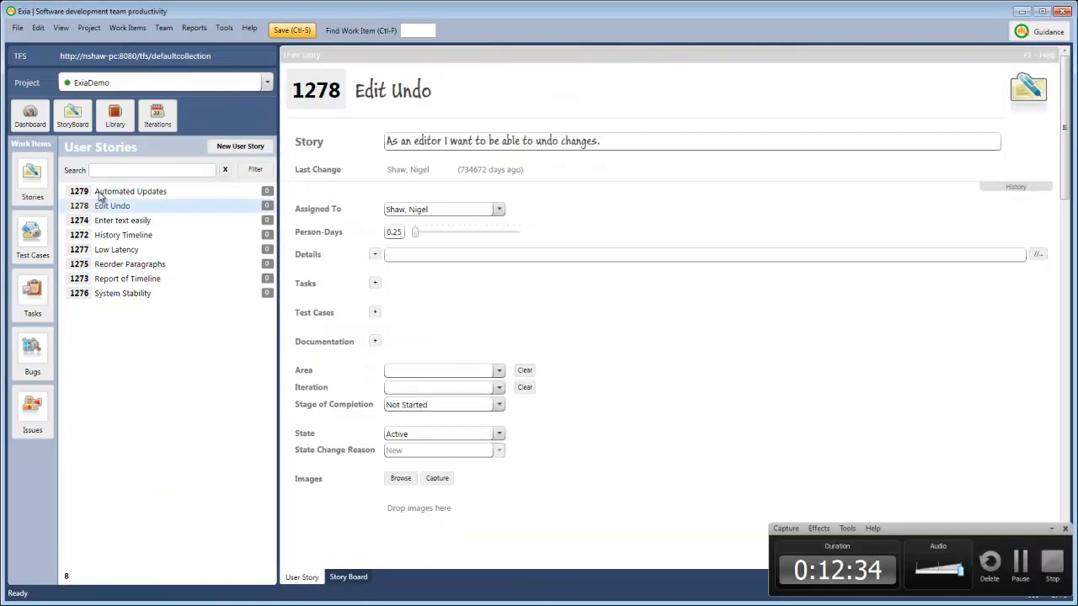
click(99, 192)
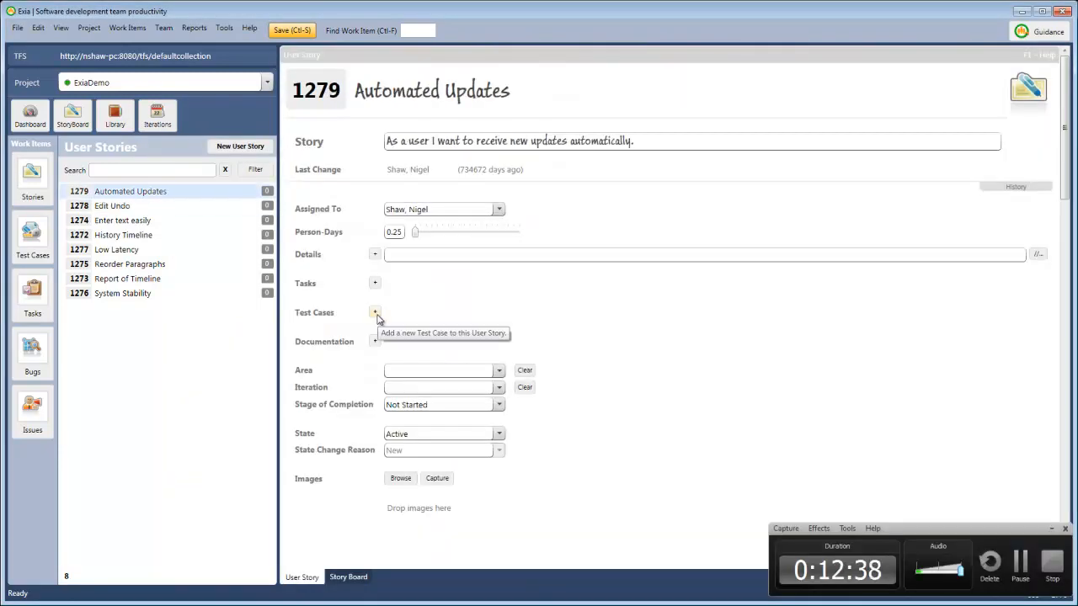
click(376, 314)
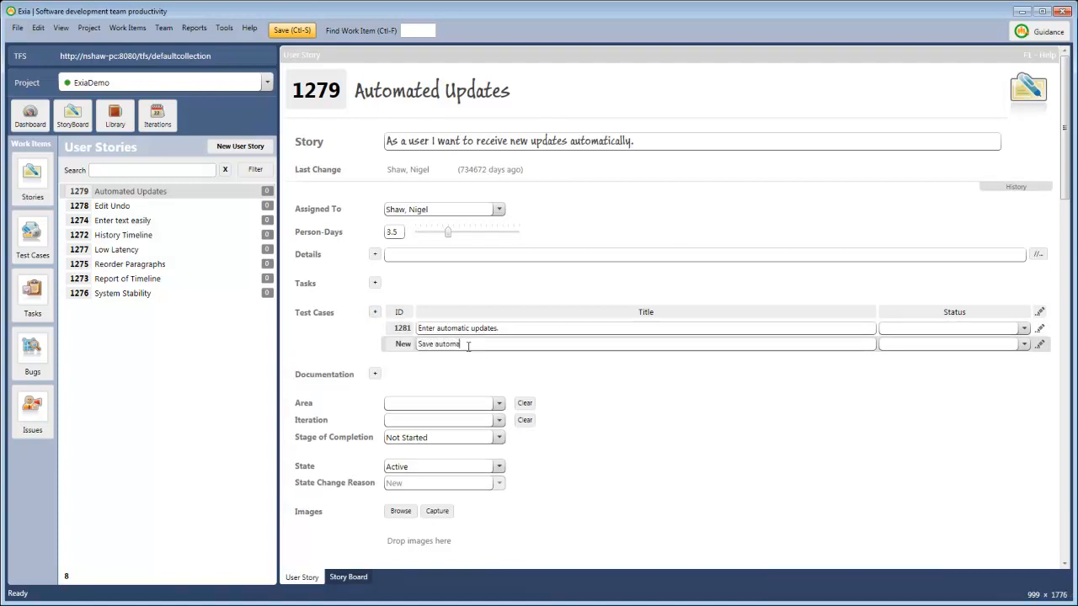
text(.)
click(312, 59)
- In the Save automatic updates test case, start a stamped details note and add a blank task, returning to the story when done
click(1039, 345)
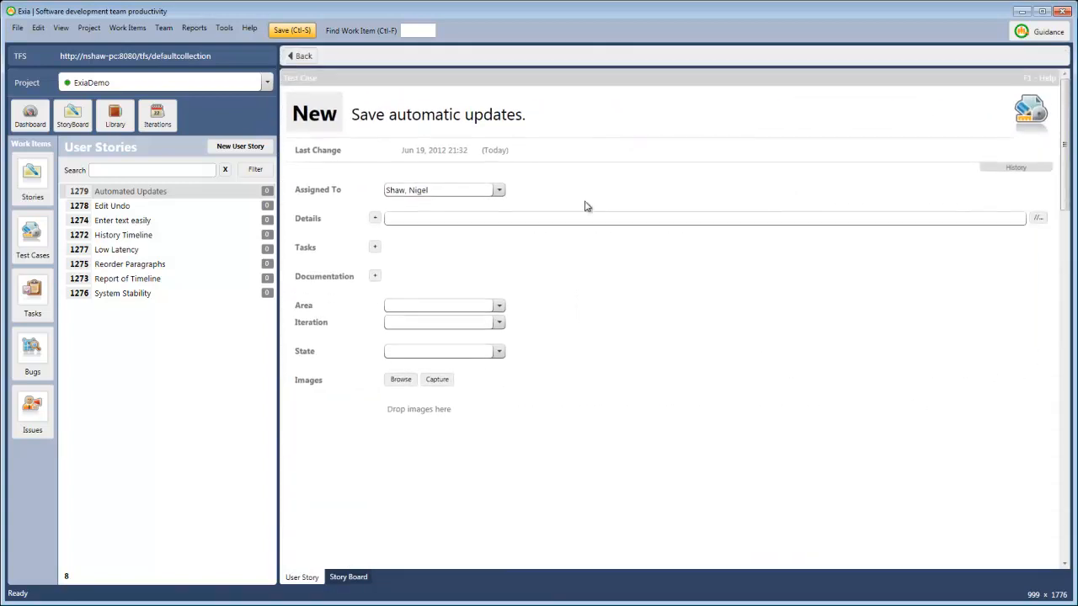
click(389, 217)
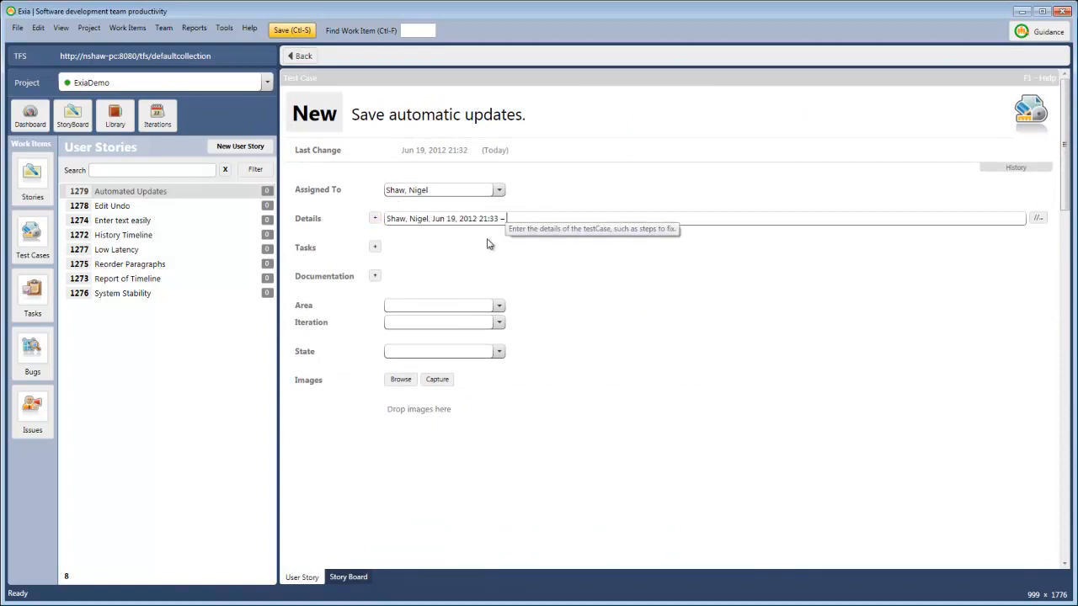
click(376, 248)
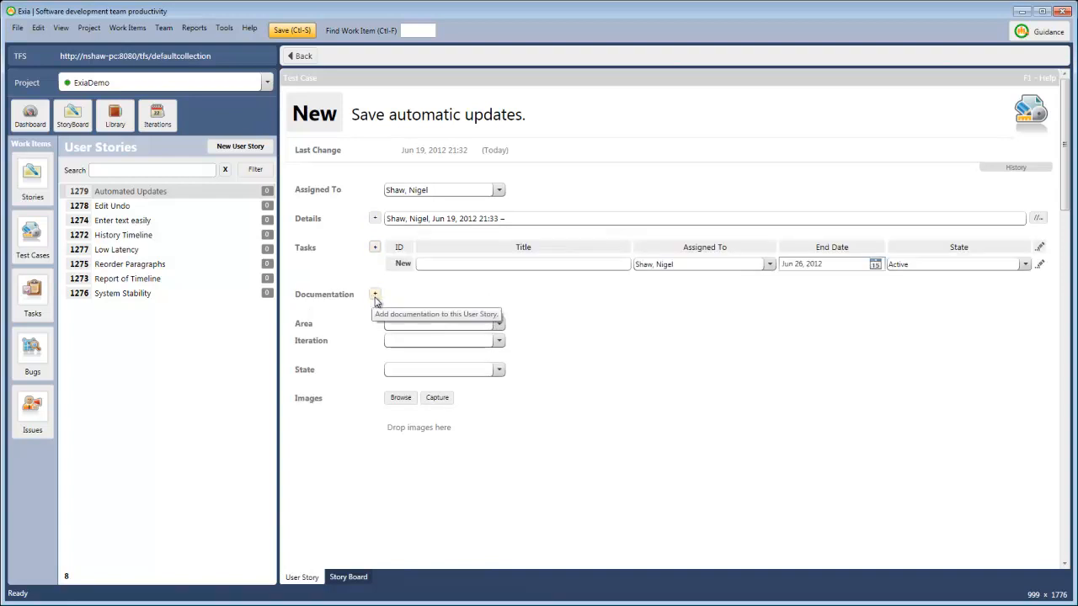
click(300, 56)
- List the project's test cases and view the Enter automatic updates test case
click(30, 240)
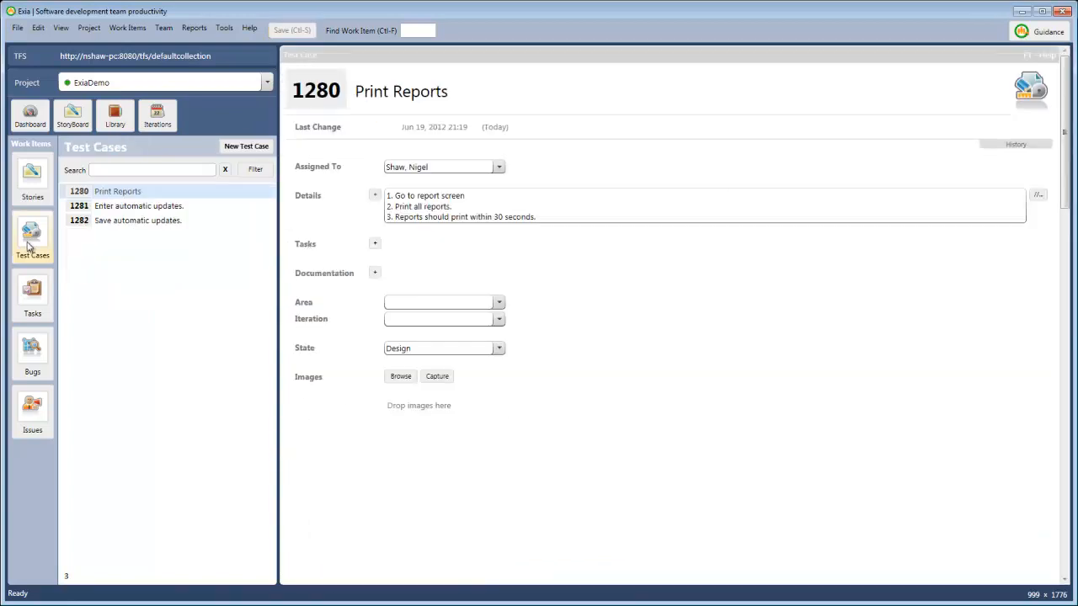
click(104, 210)
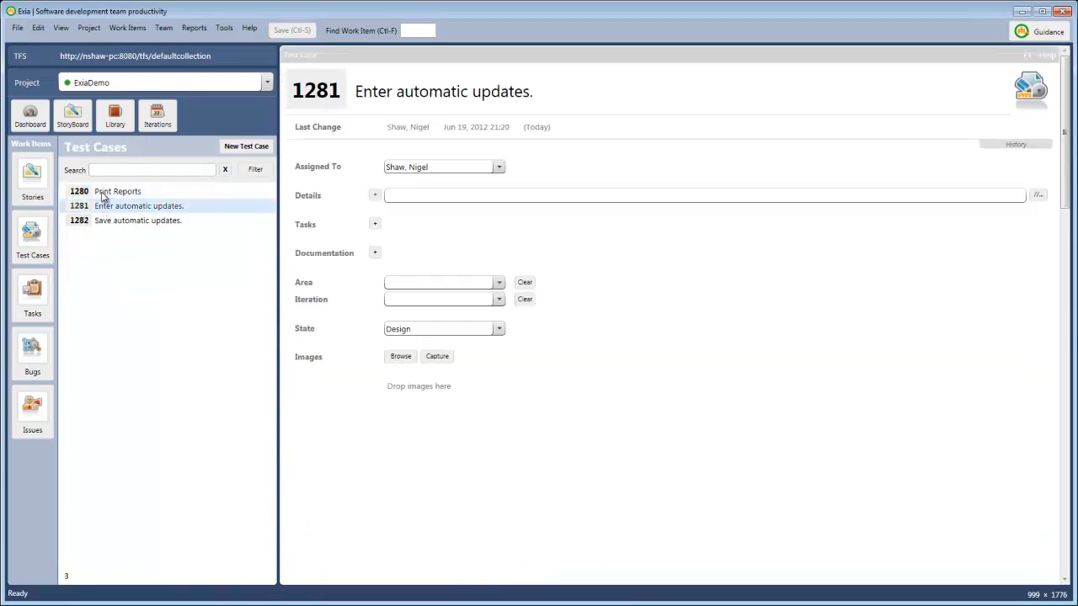
- View the Save automatic updates test case, and start the initial iteration plan from the project planning activities in the process guidance
click(101, 220)
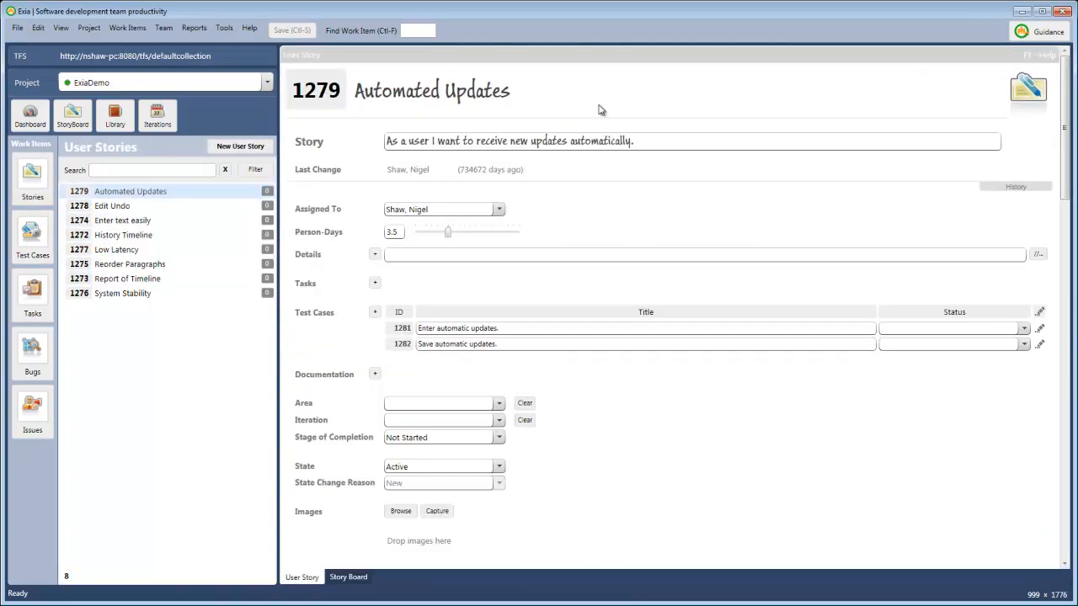
click(1022, 34)
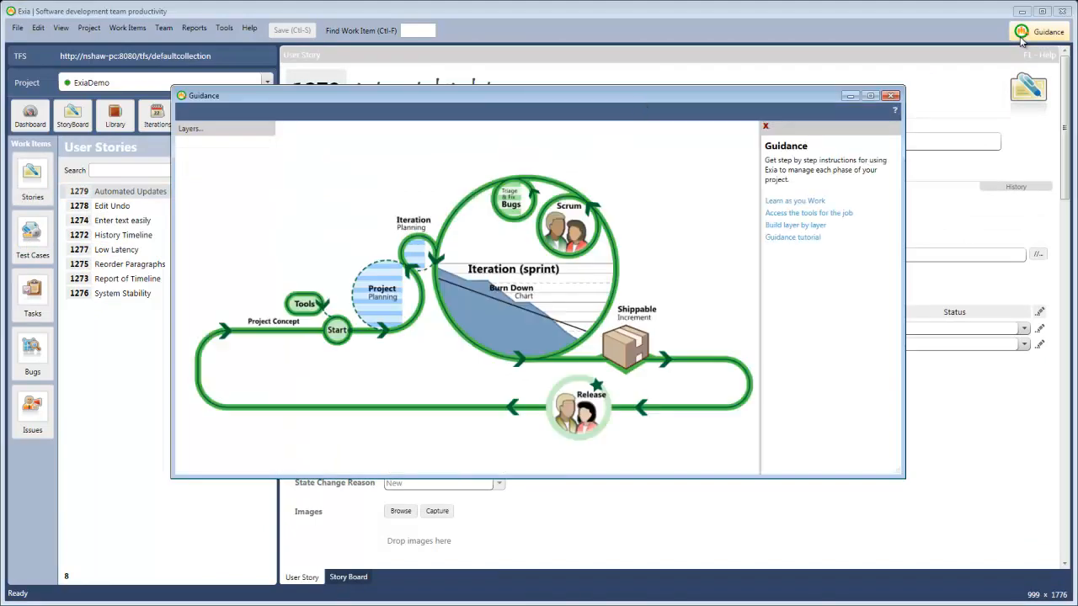
click(381, 293)
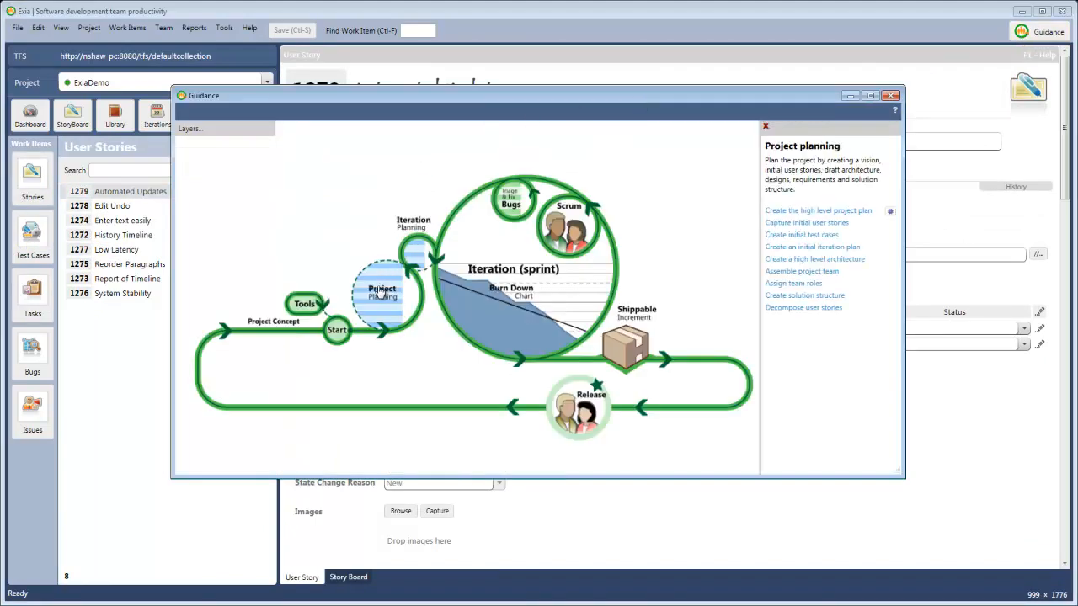
click(784, 248)
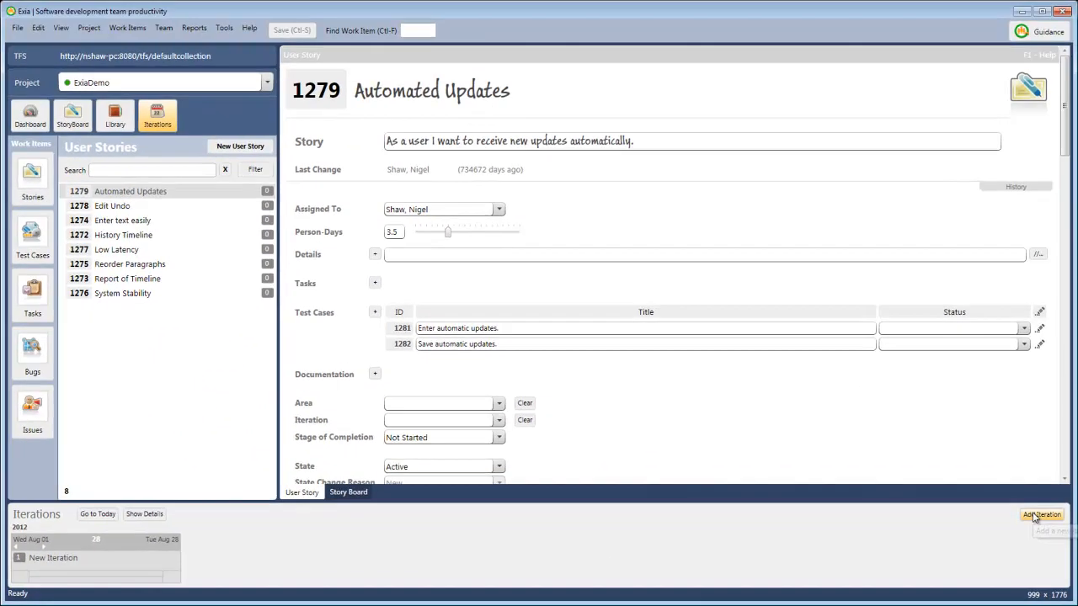
- Add more iterations to the timeline until the plan holds six consecutive 28-day iterations
click(1036, 515)
click(1035, 515)
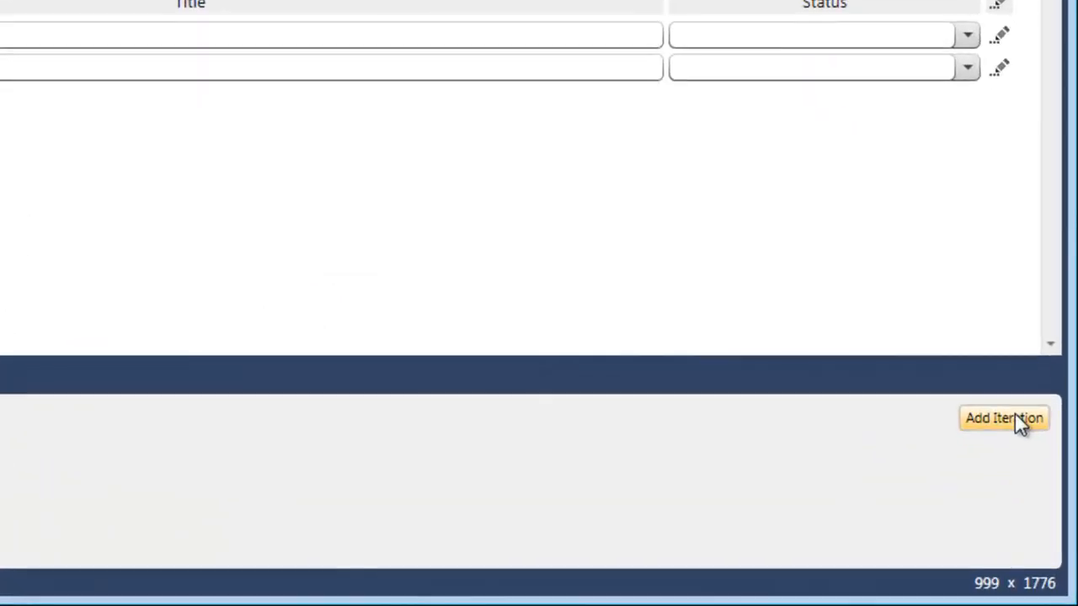
click(1037, 515)
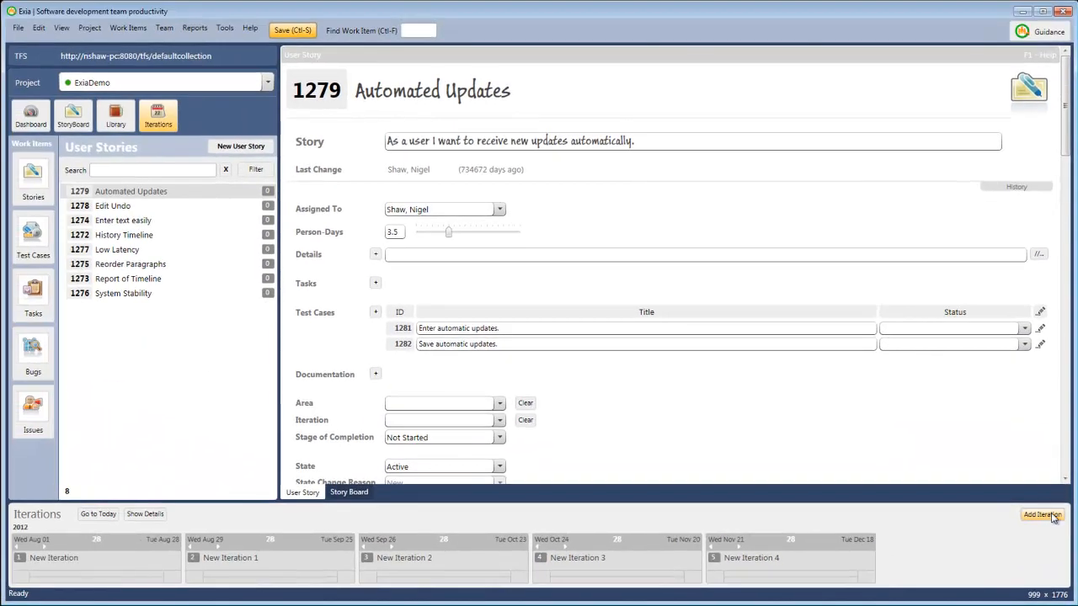
click(1014, 424)
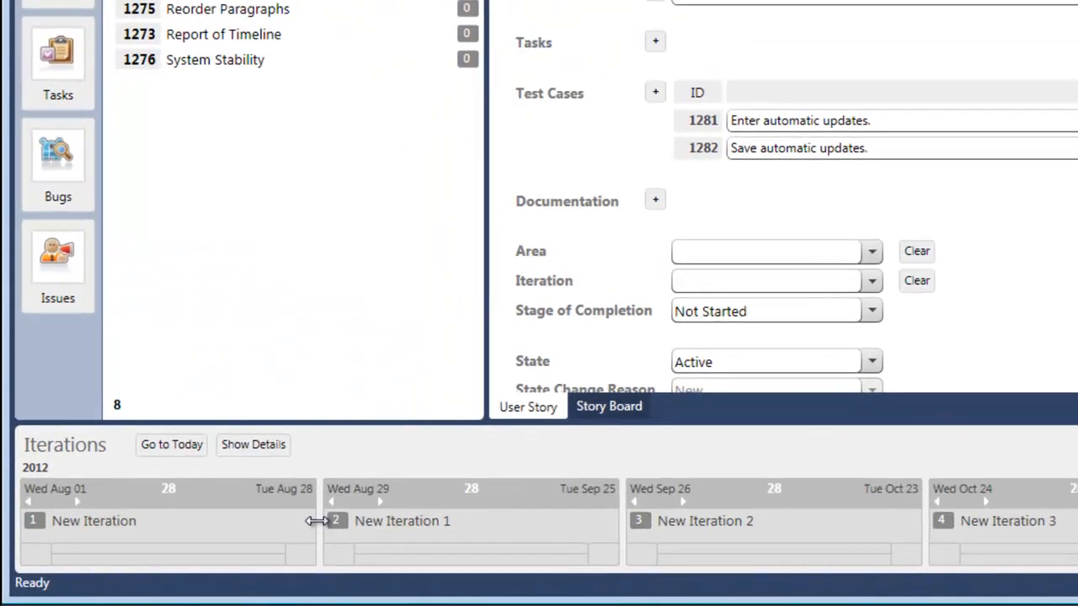
- Resize the iterations to calendar-month lengths, such as 31 days for December and 30 for November, and add another iteration
drag(316, 520, 358, 521)
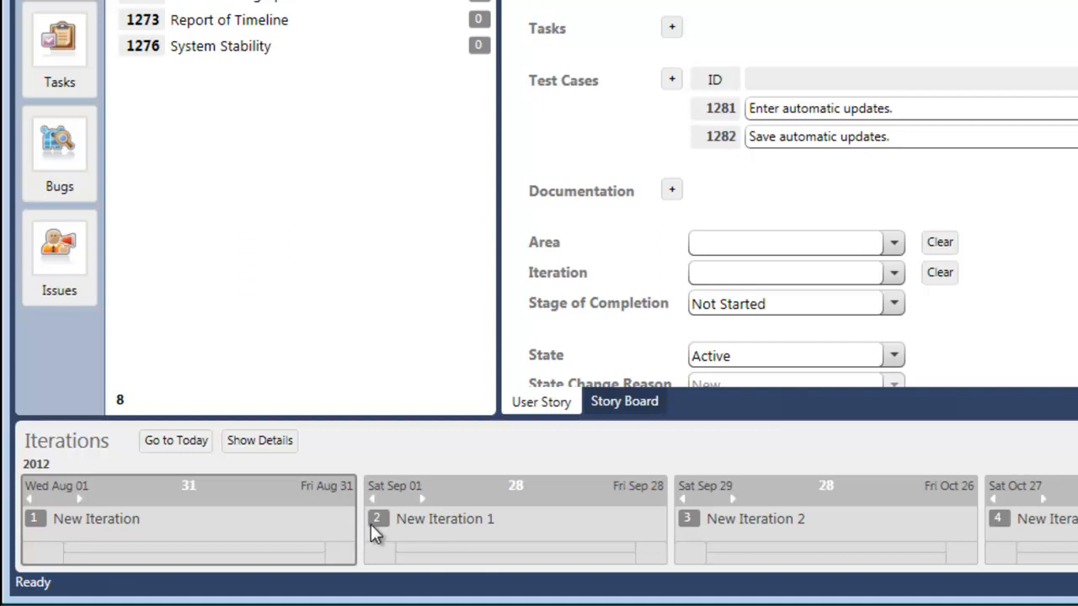
mouse_move(671, 515)
mouse_down()
mouse_move(703, 515)
mouse_move(685, 517)
mouse_up()
drag(998, 523, 1032, 518)
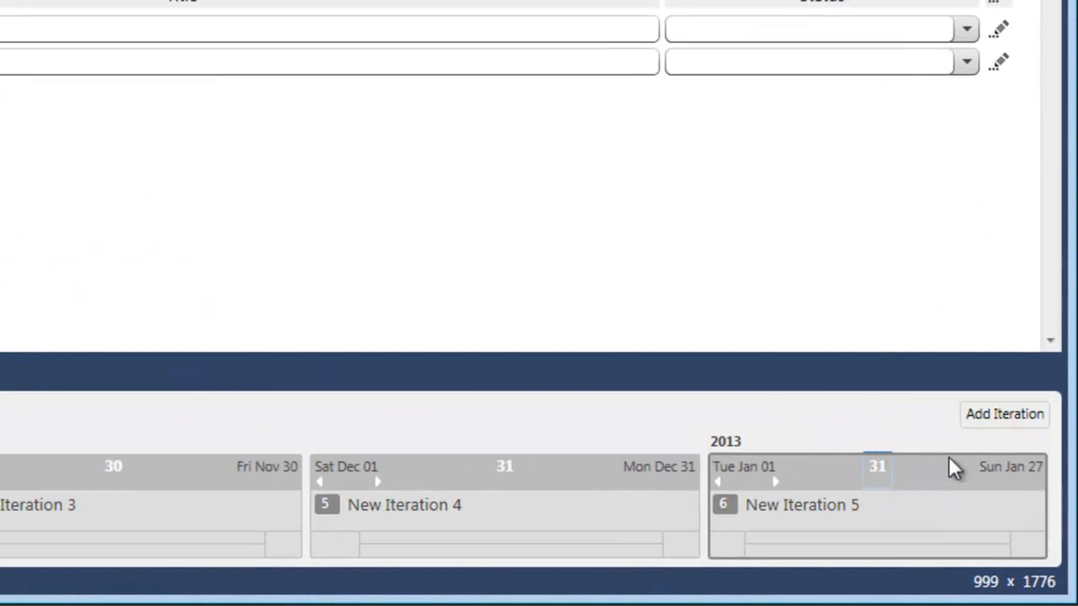
click(993, 415)
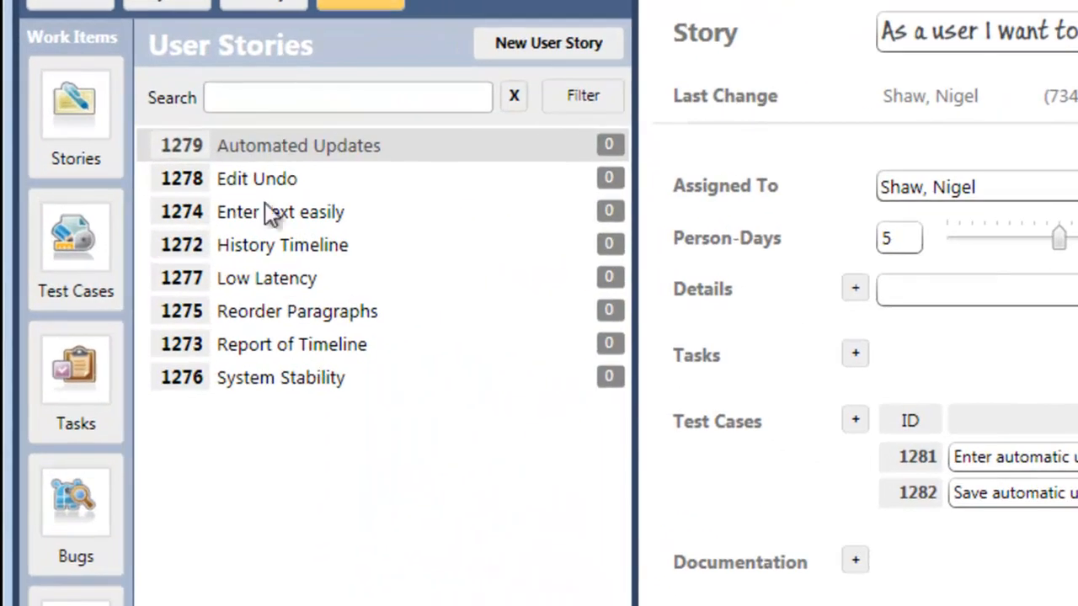
- Assign the Automated Updates story to the Core framework iteration and check the planned work against the iteration's capacity
click(240, 183)
click(234, 149)
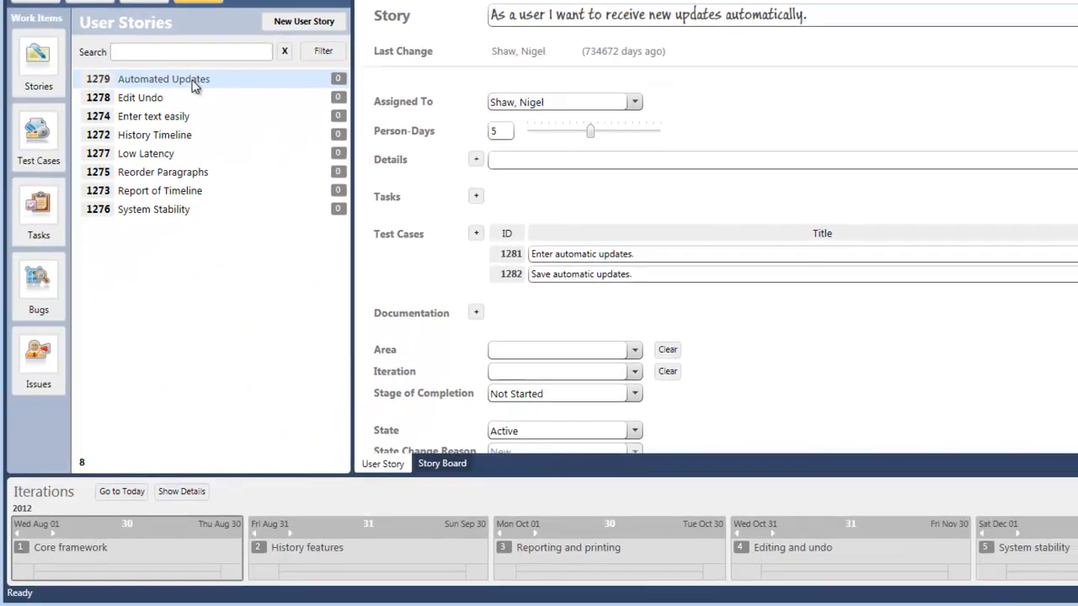
drag(192, 83, 84, 528)
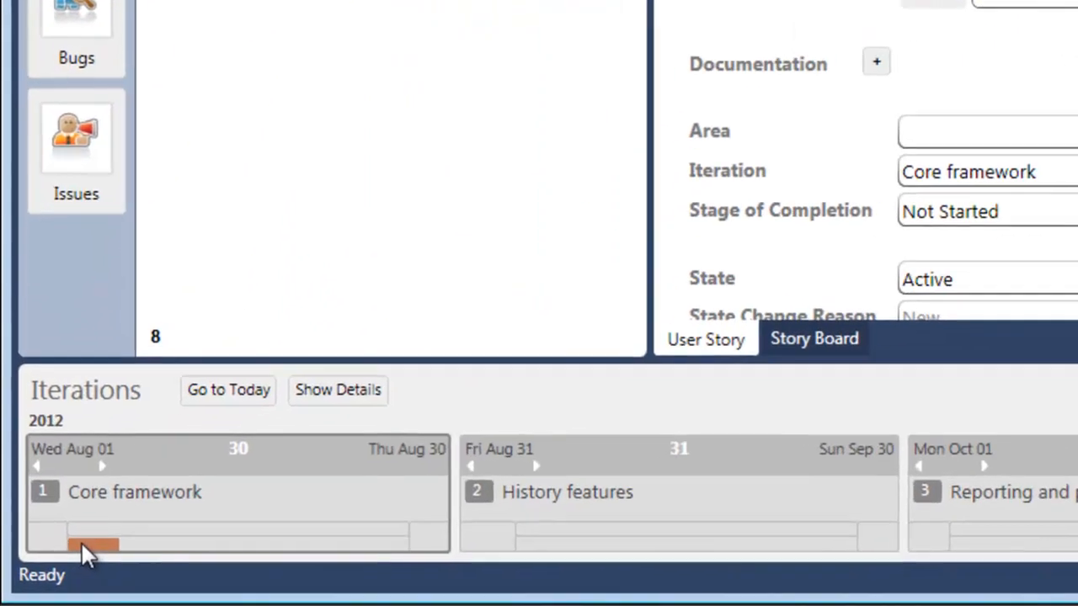
mouse_move(44, 571)
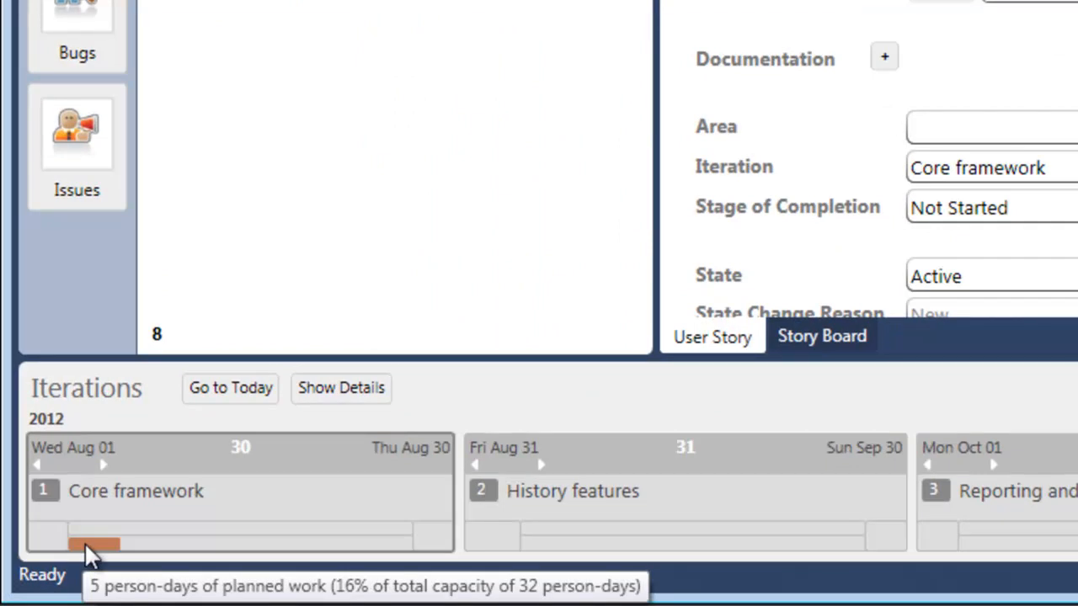
- Assign the Edit Undo, Enter text easily, Report of Timeline, Low Latency and History Timeline stories to the Core framework iteration
drag(158, 46, 91, 527)
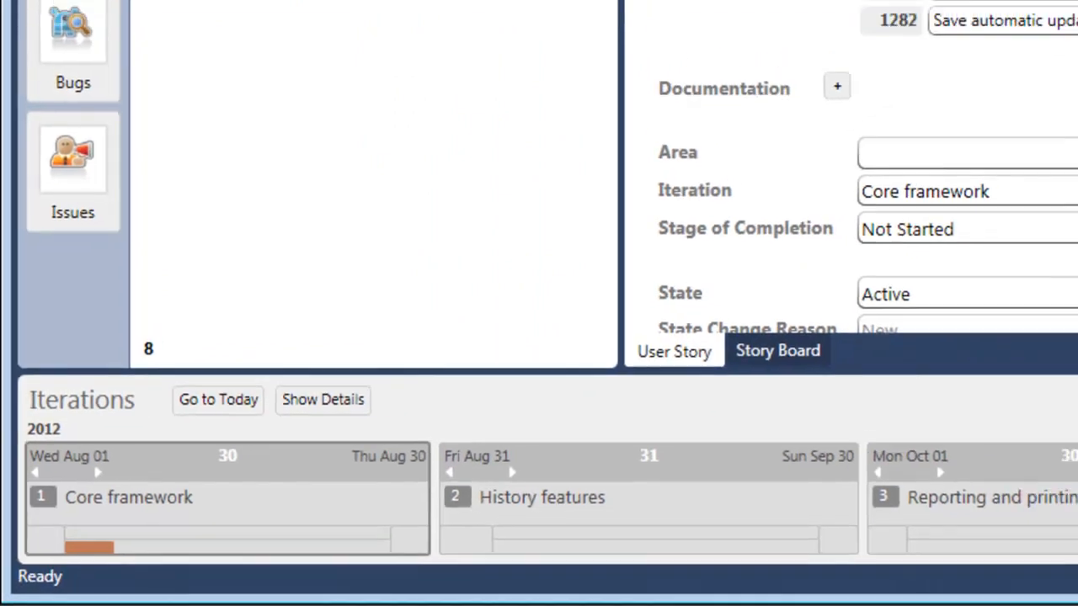
drag(123, 156, 138, 545)
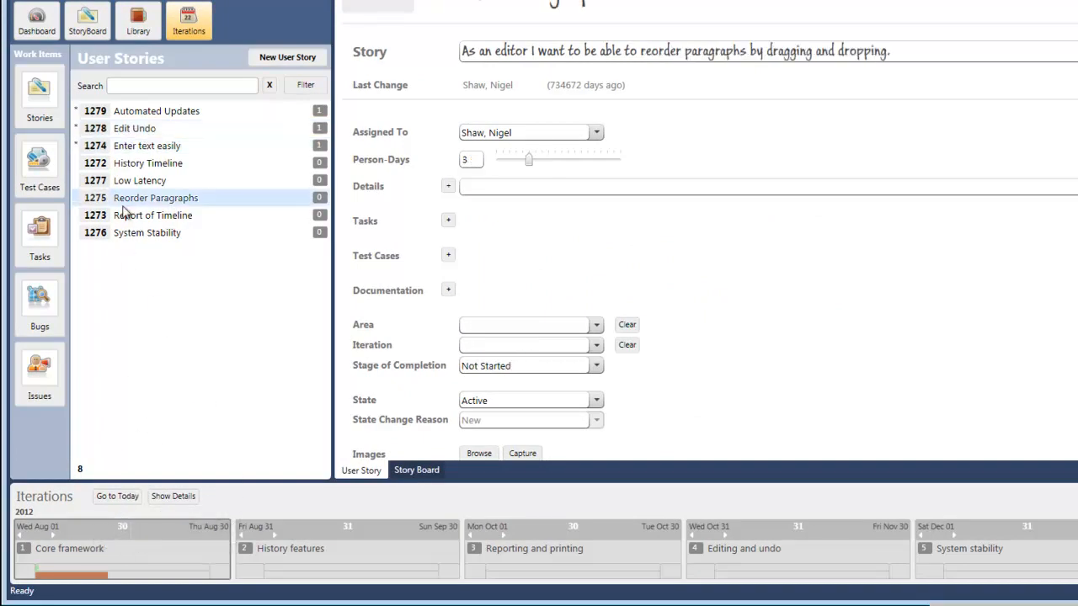
drag(125, 217, 104, 529)
drag(104, 529, 105, 530)
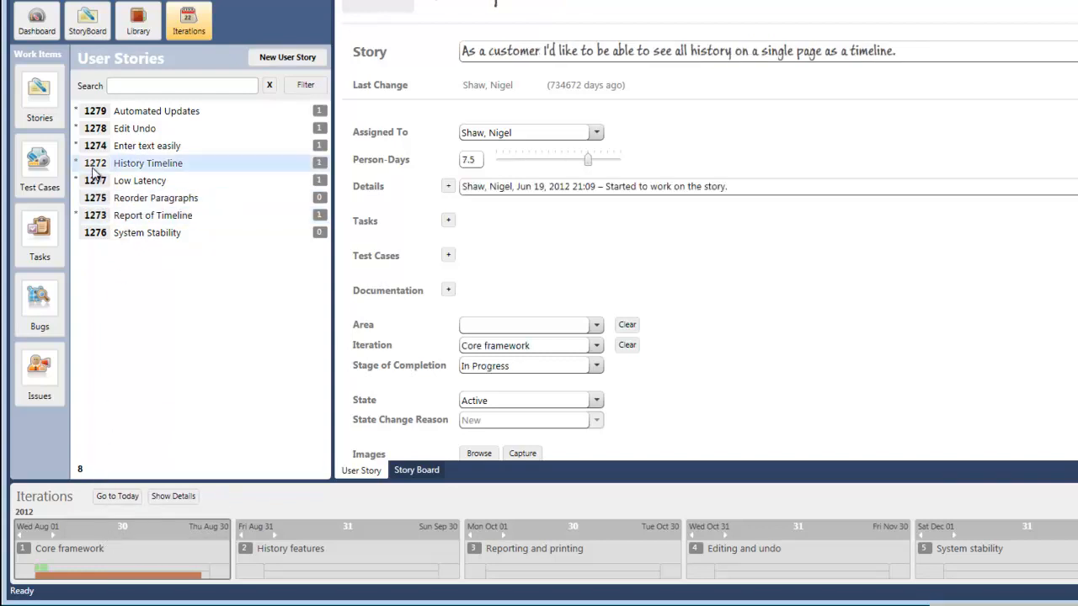
- Show the details of the Core framework iteration and set its Development Team Size to 1.0
click(114, 112)
double_click(86, 530)
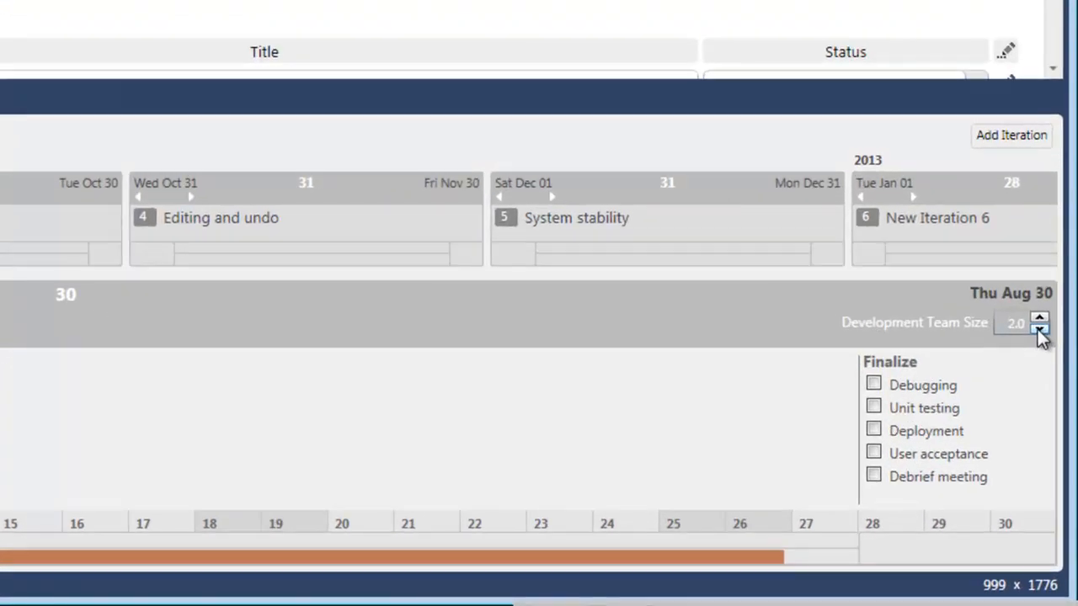
click(1039, 330)
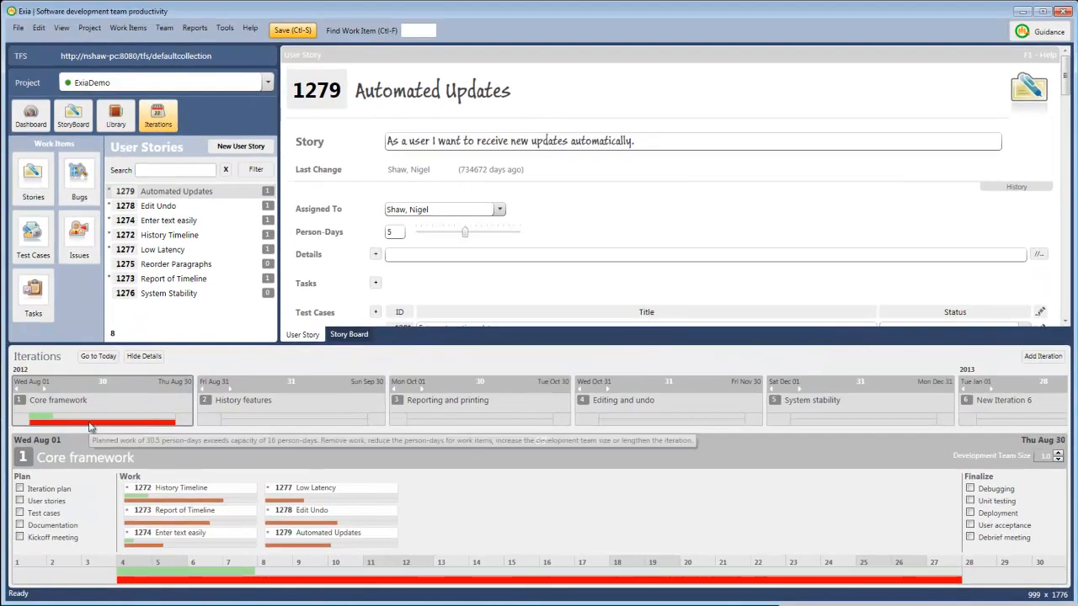
- Open the project dashboard, set the Development Team Size to 1.0 and apply it to all iterations
click(30, 114)
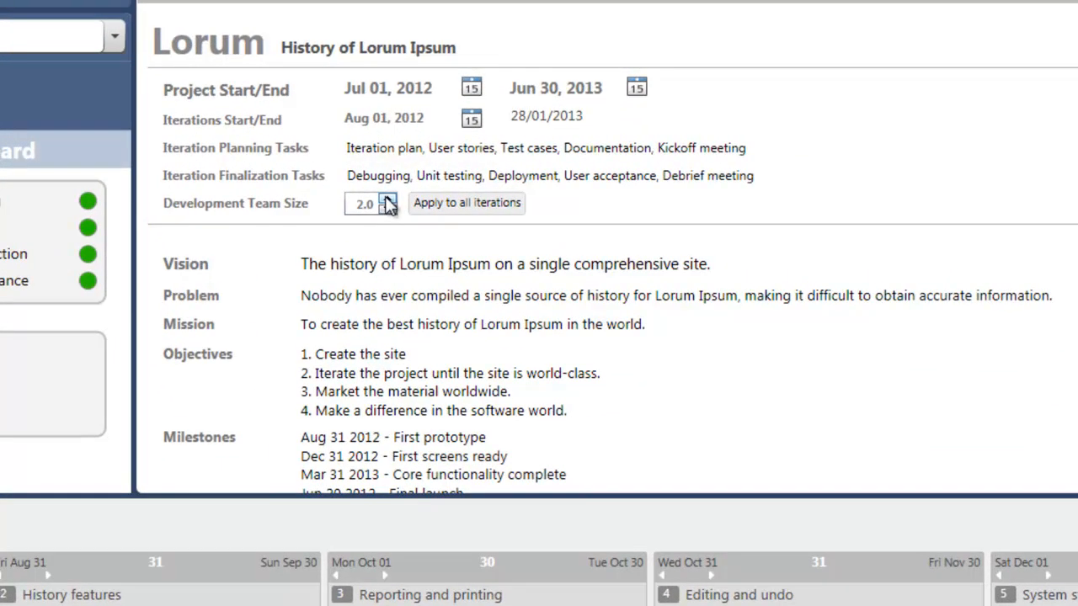
click(388, 210)
click(388, 211)
click(444, 202)
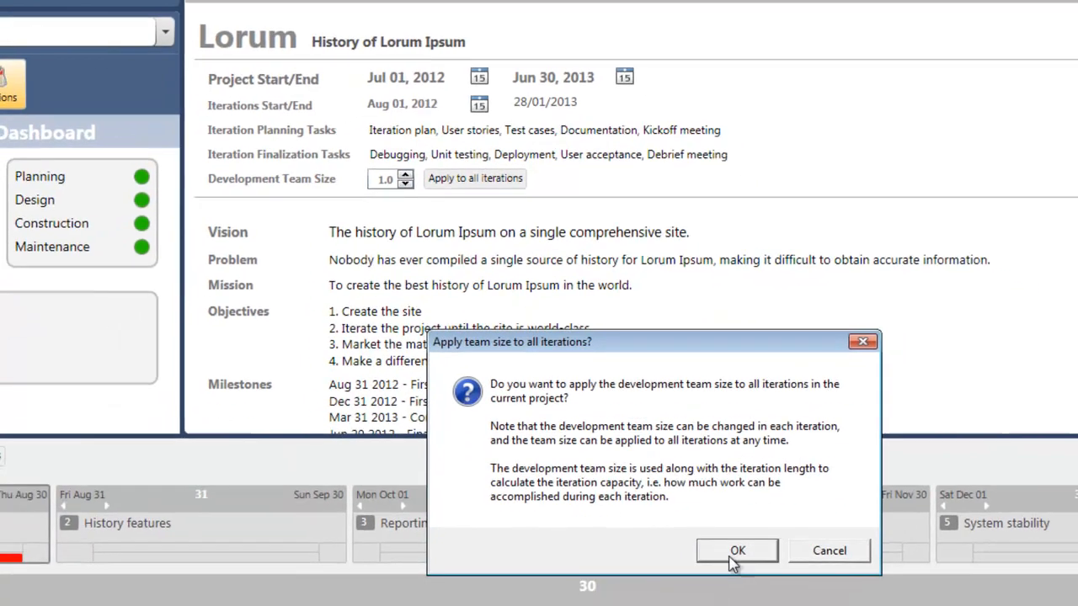
click(734, 552)
click(744, 499)
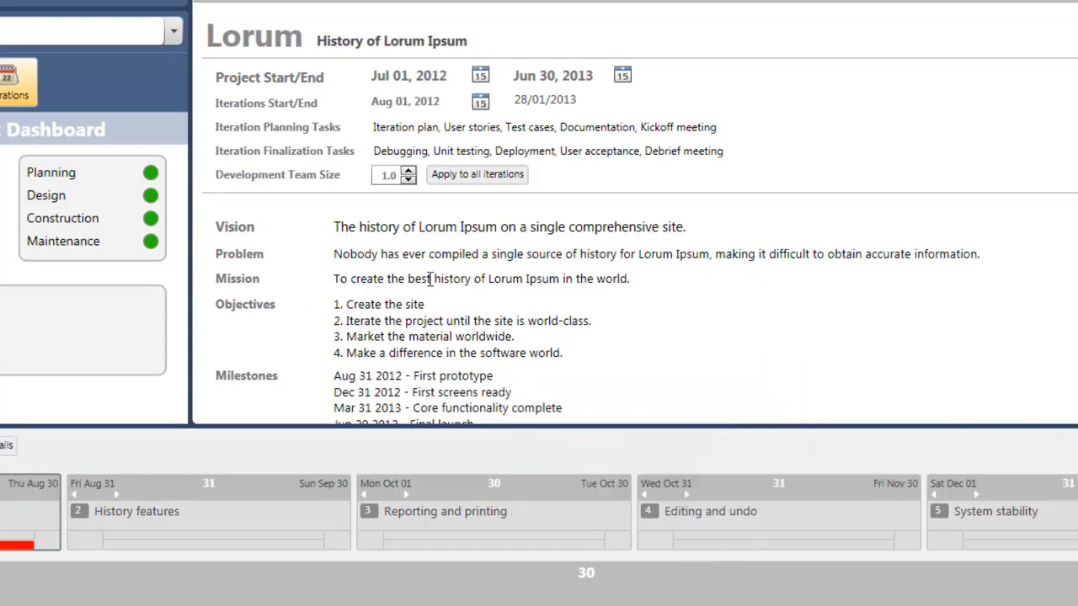
- Set the project's Development Team Size to 2.0 and apply it to all iterations
click(408, 170)
click(408, 170)
click(446, 179)
click(725, 537)
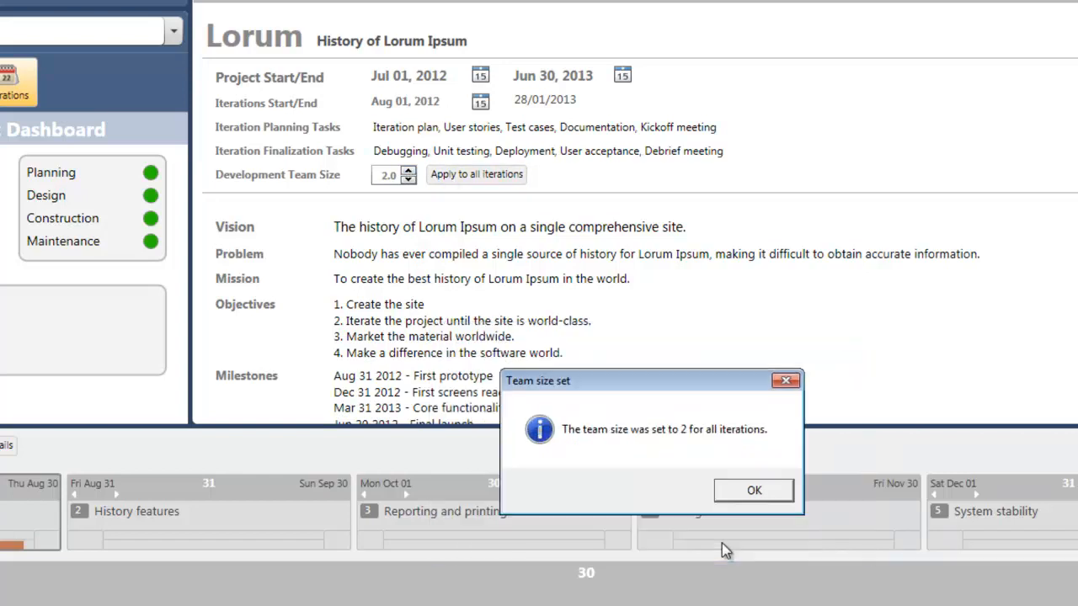
click(744, 495)
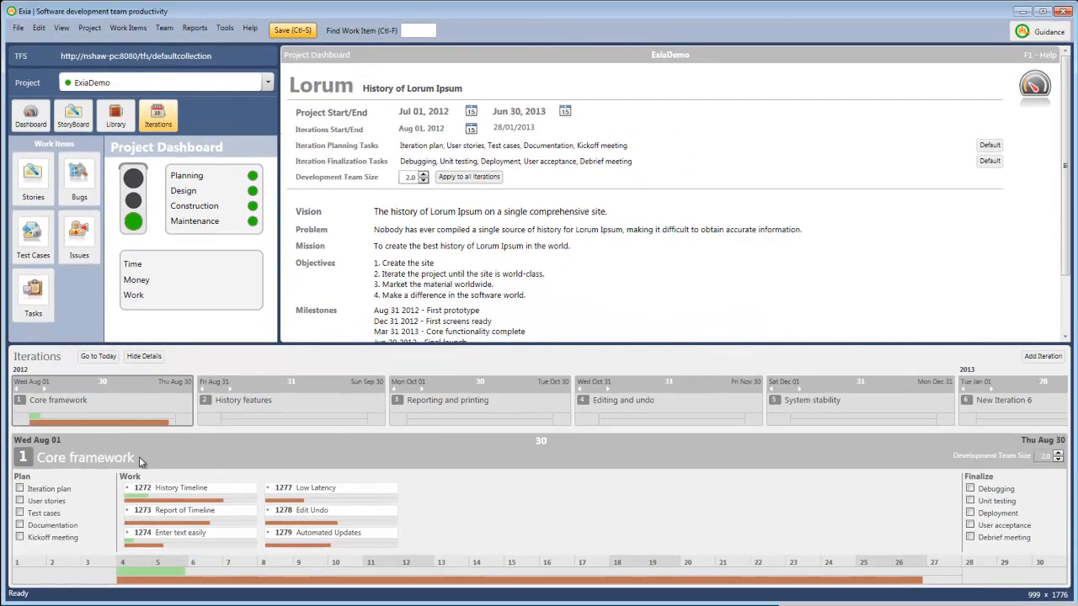
- View the History features iteration, return to Core framework and assign the Reorder Paragraphs story to it
click(295, 383)
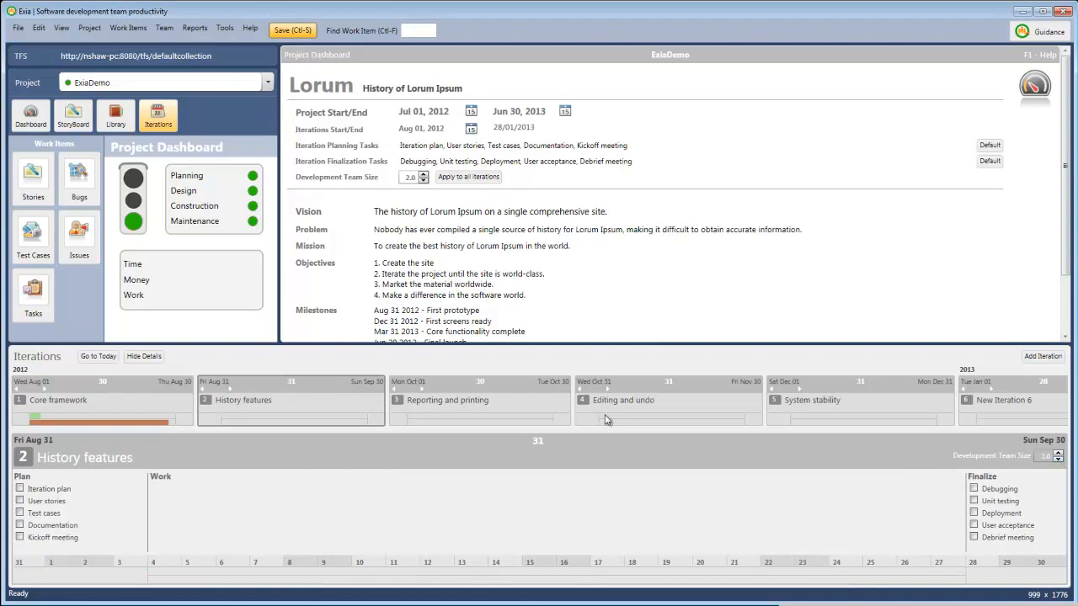
click(74, 393)
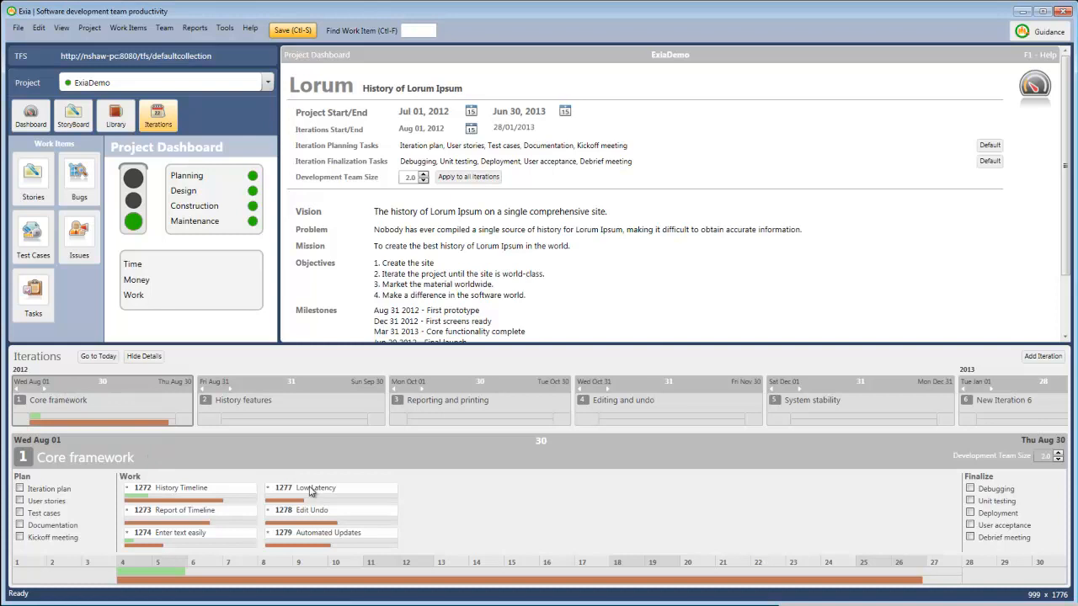
click(32, 182)
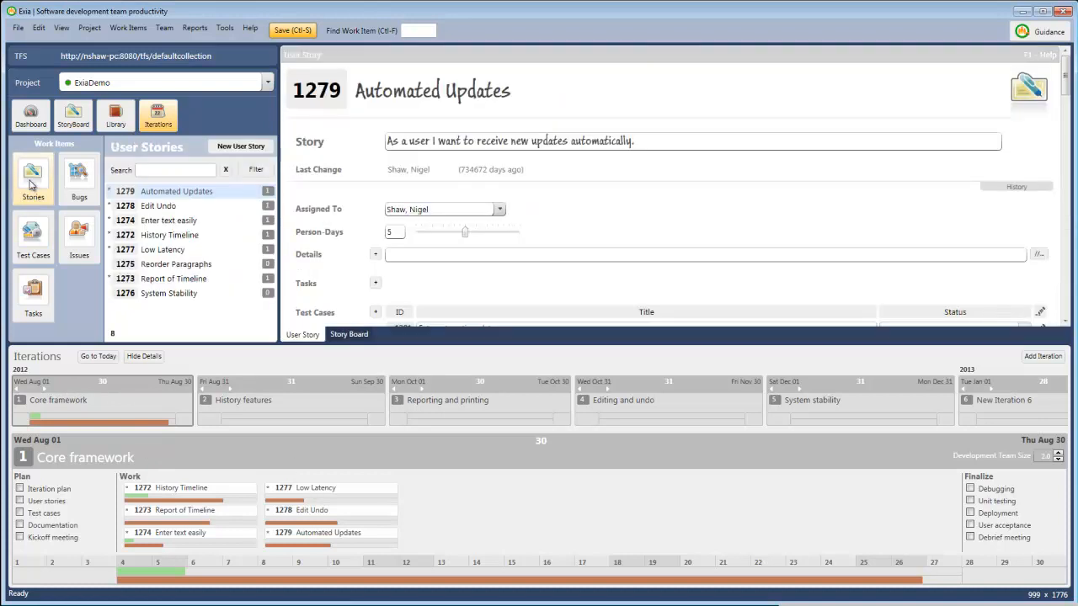
click(151, 266)
drag(152, 267, 453, 517)
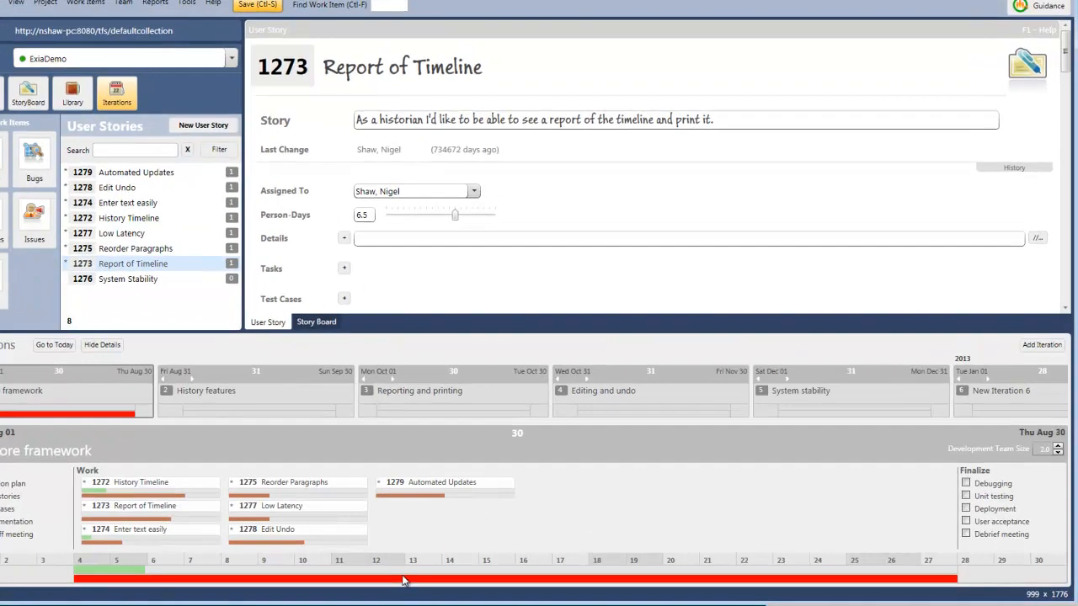
mouse_move(432, 581)
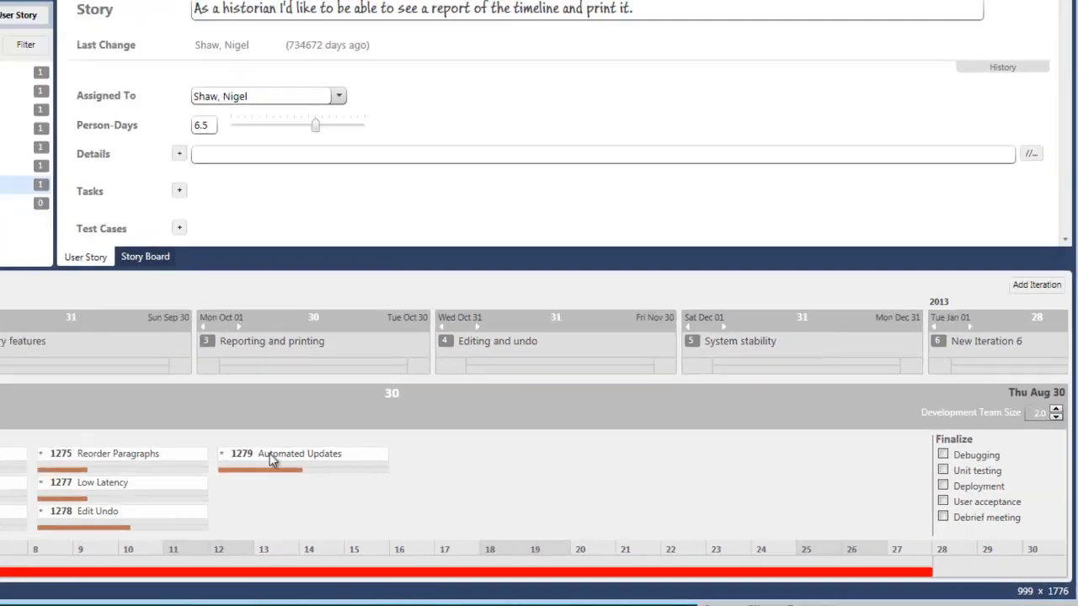
- Move the Automated Updates story to the History features iteration and back into Core framework
drag(91, 420, 84, 422)
drag(437, 492, 267, 385)
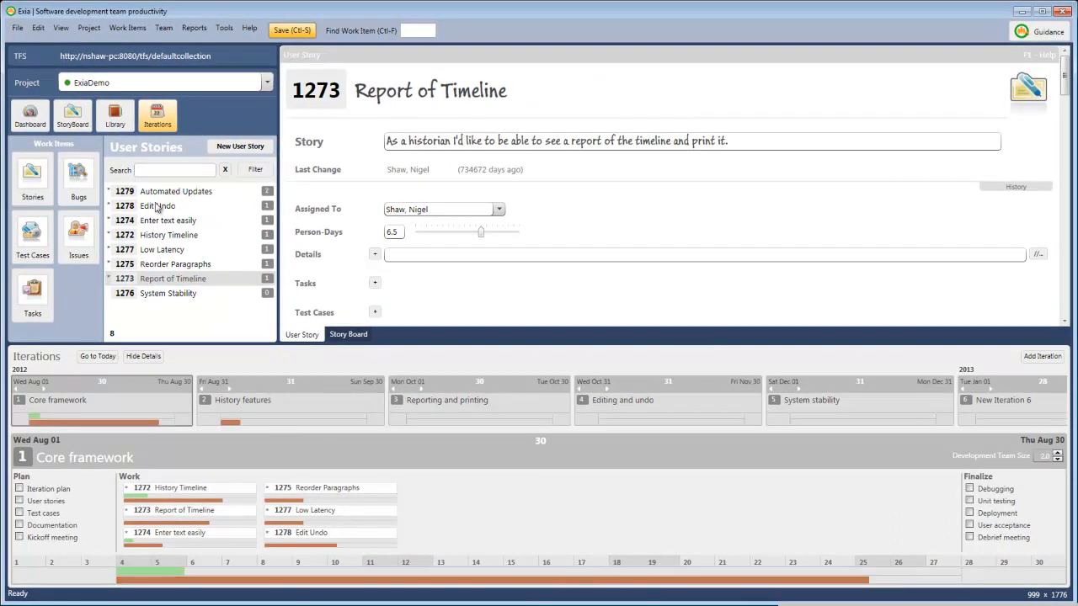
drag(153, 197, 438, 515)
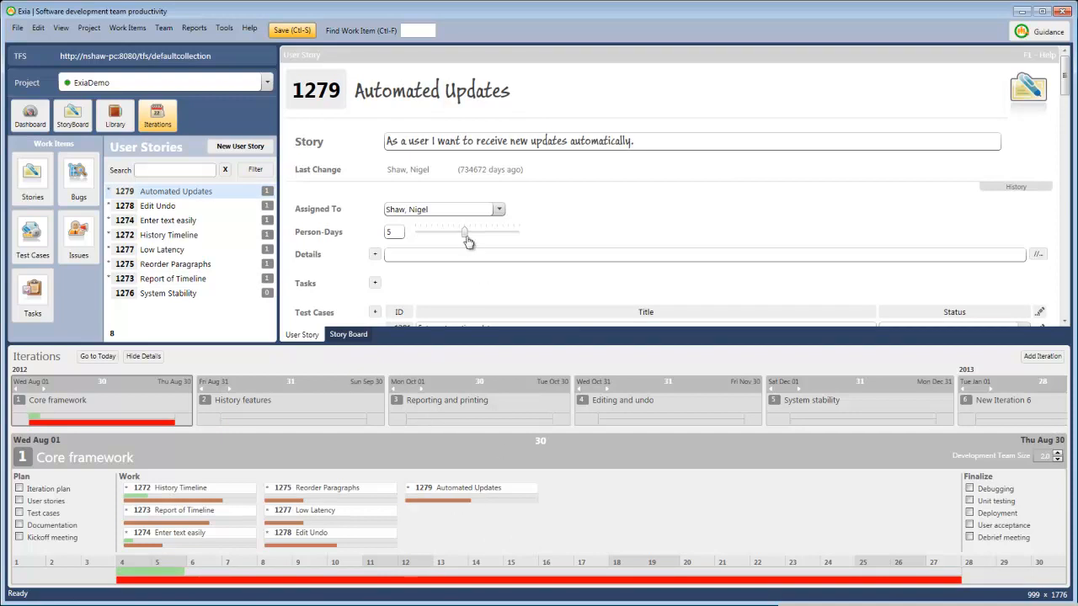
- Try 3 Person-Days and a team size of 2.5, settling on 6 Person-Days for Automated Updates and 1.0 for Core framework's Development Team Size
drag(466, 238, 443, 239)
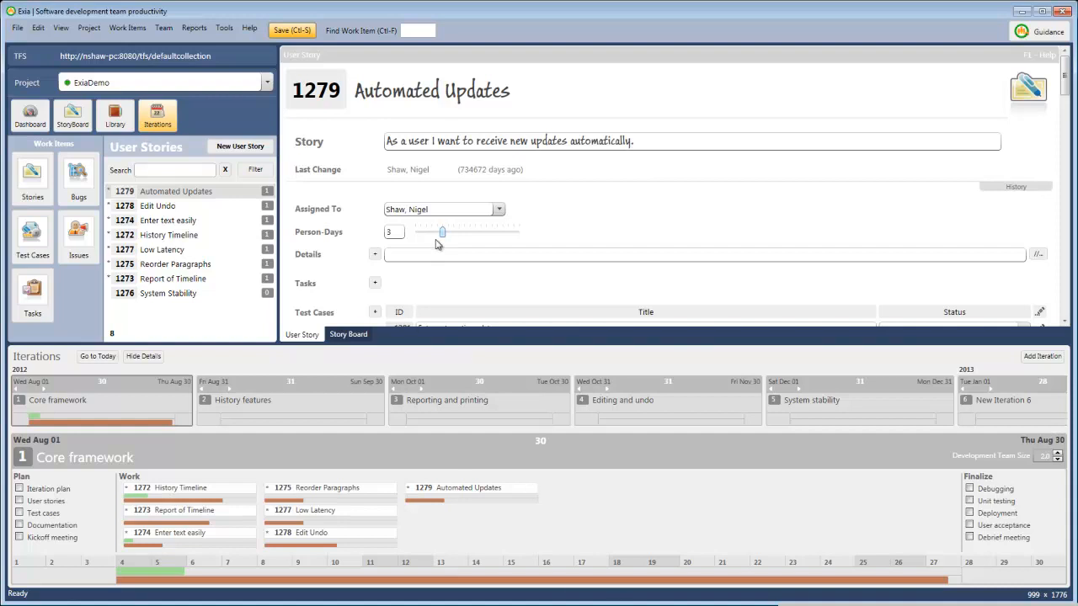
drag(442, 234, 475, 234)
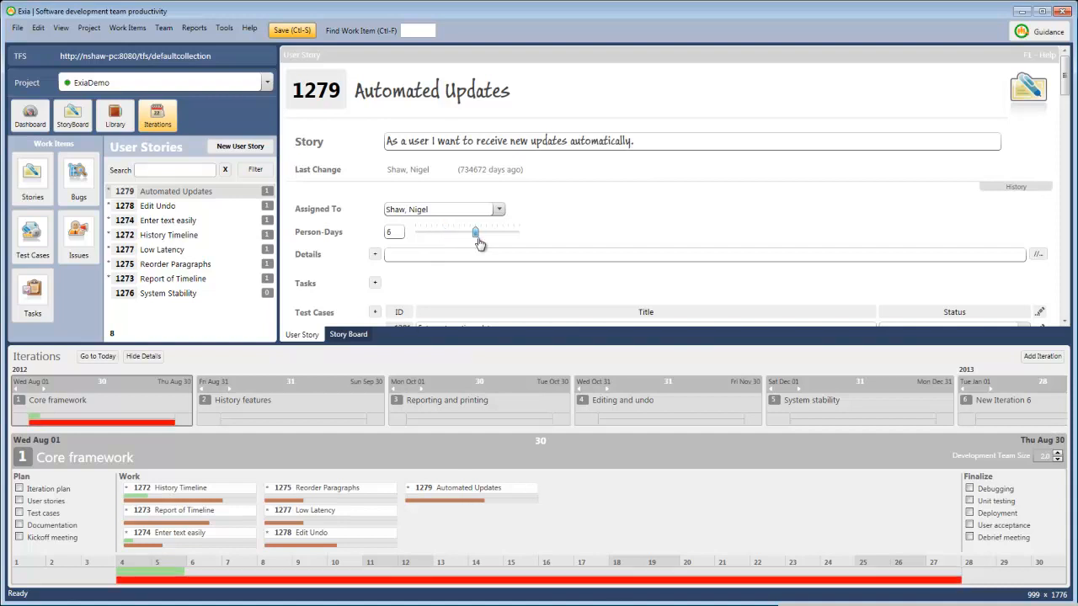
click(1058, 452)
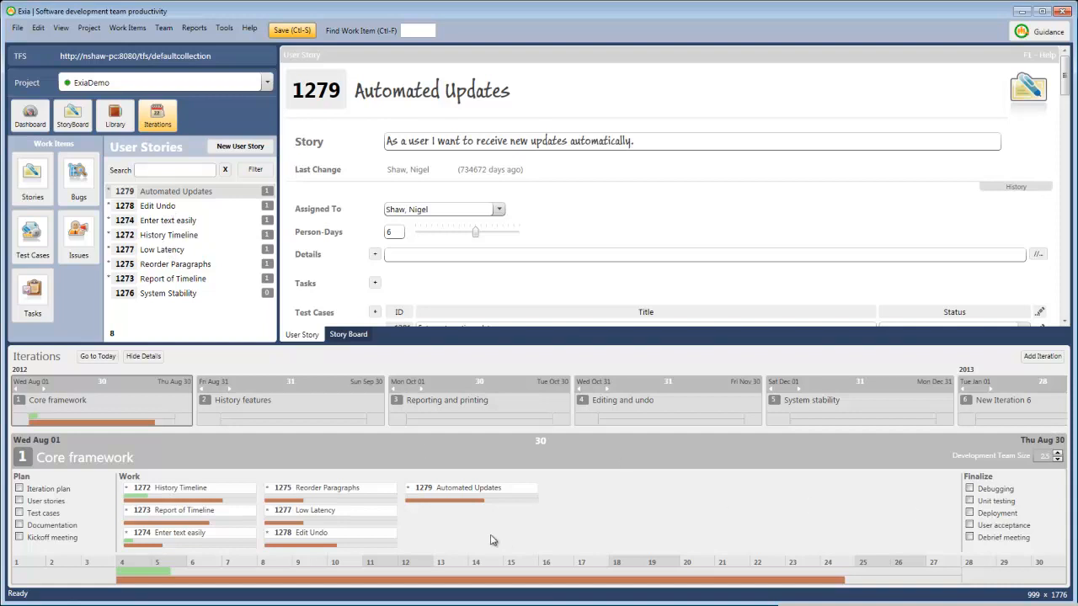
click(1058, 460)
click(1057, 461)
click(1057, 460)
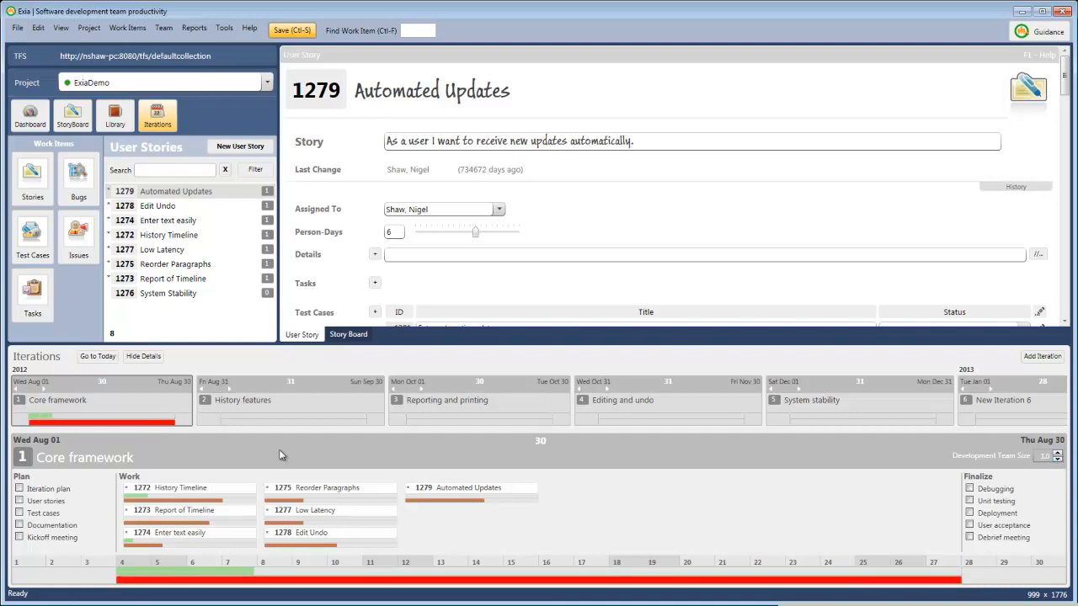
- Move History Timeline and other stories out of the Core framework iteration into subsequent iterations to reduce its workload
drag(178, 490, 262, 387)
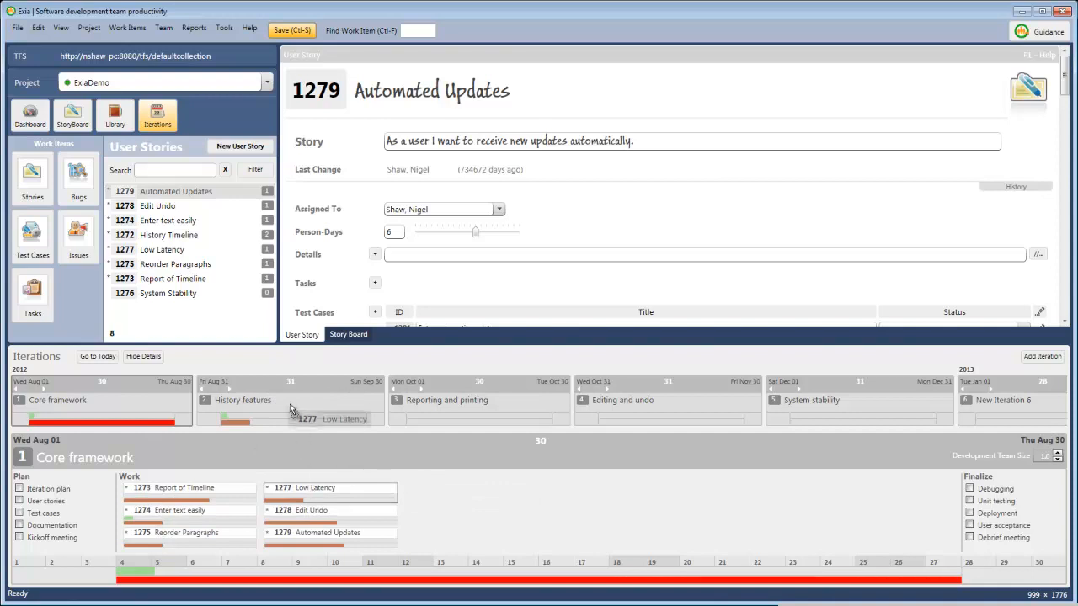
drag(310, 494, 287, 389)
drag(292, 491, 261, 386)
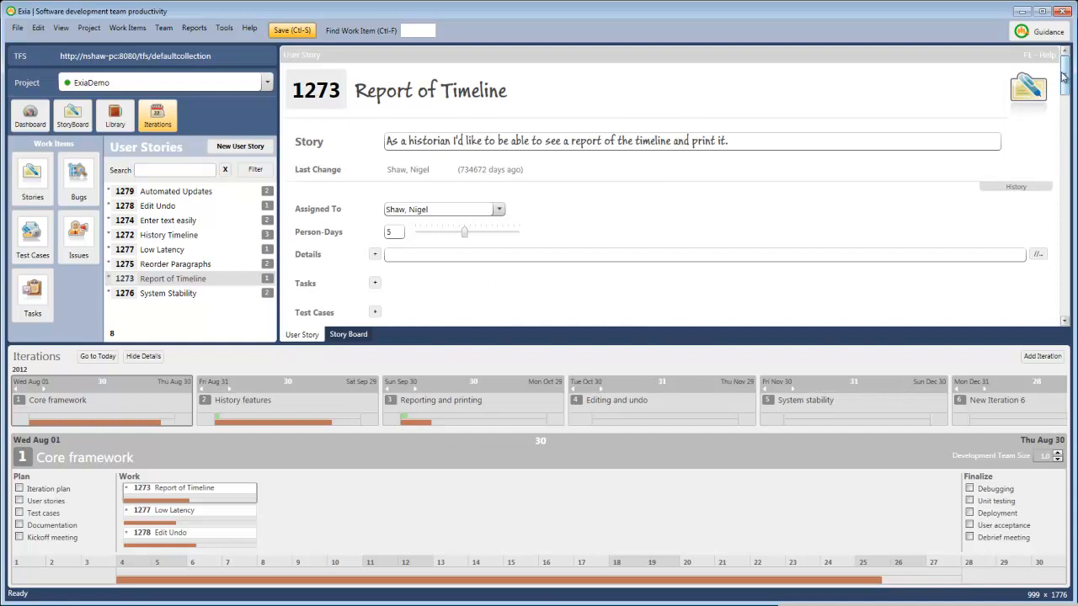
- Set the Report of Timeline story's Stage of Completion to In Progress and check Core framework's planned and completed work
drag(1067, 85, 1067, 114)
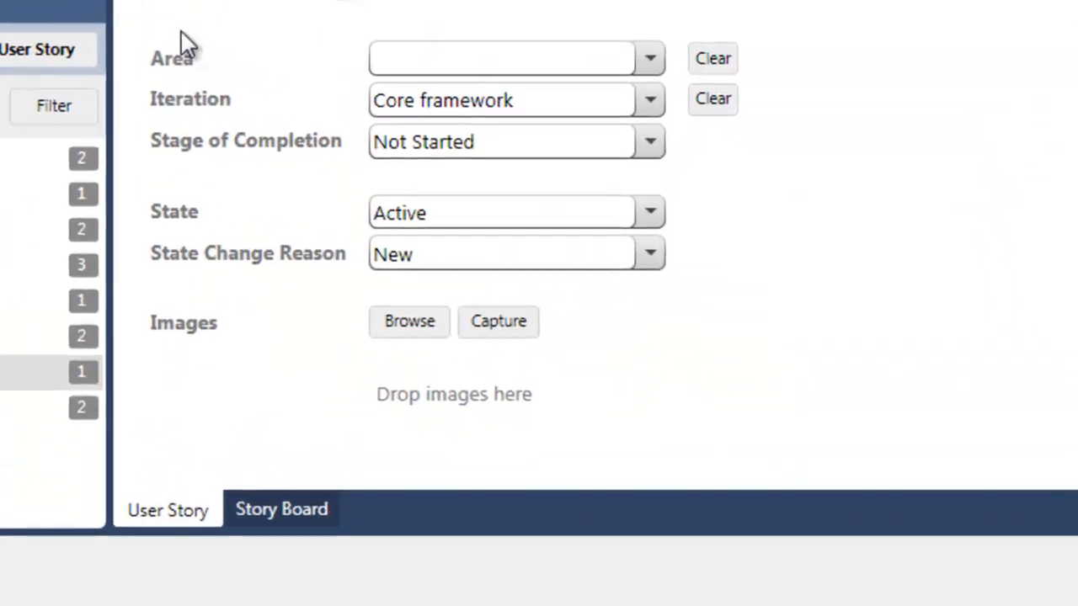
click(485, 148)
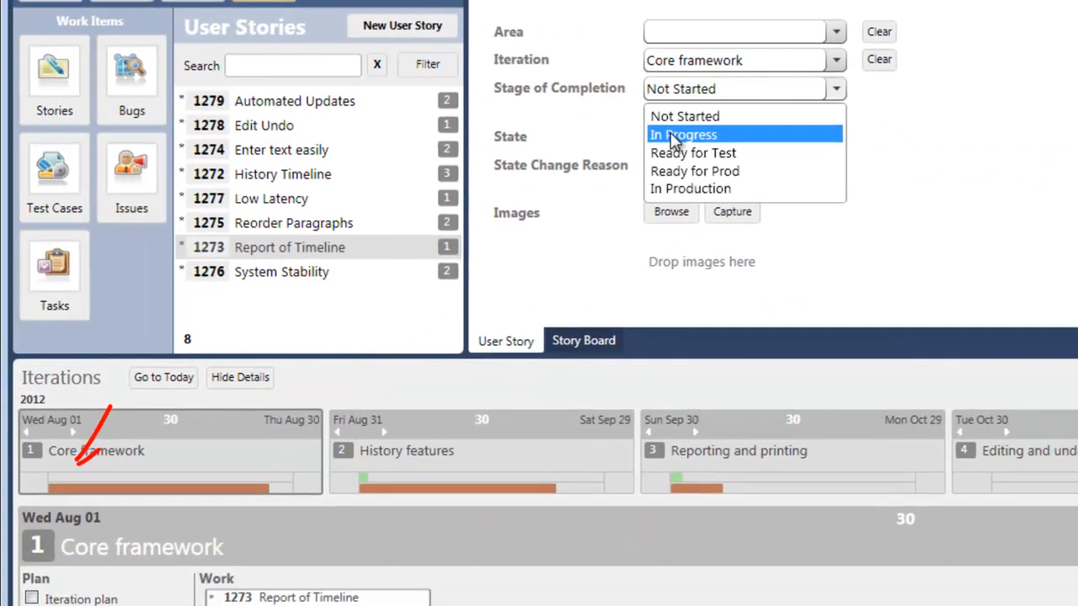
click(678, 136)
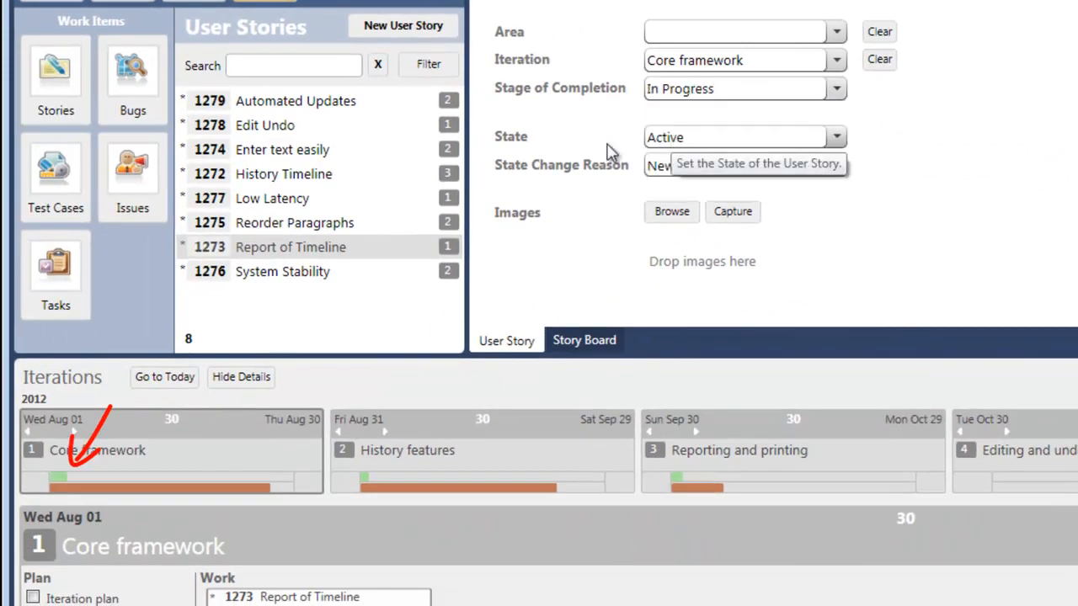
mouse_move(56, 479)
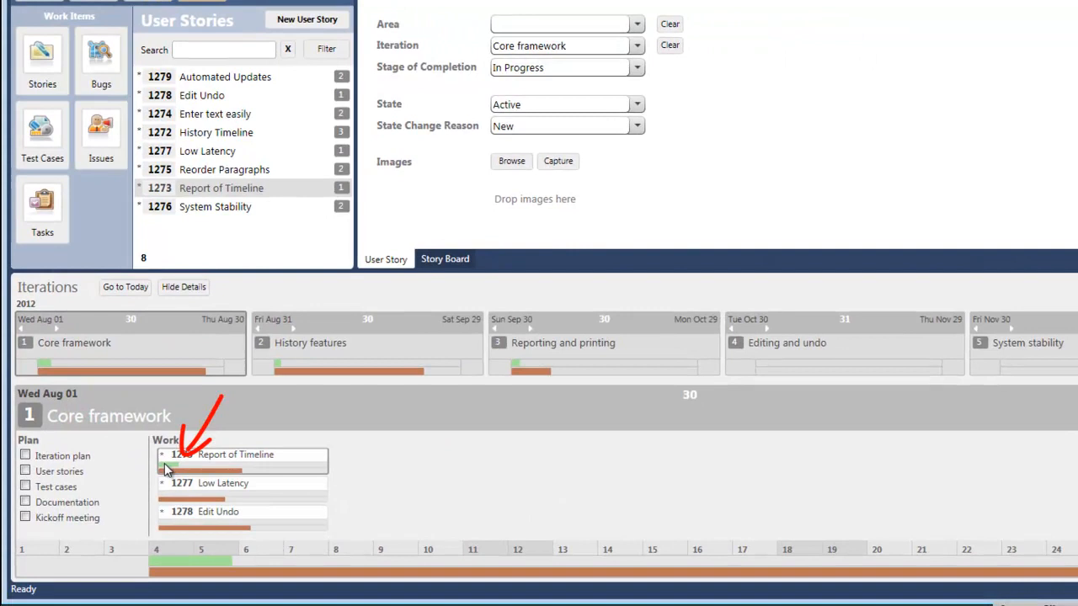
mouse_move(169, 472)
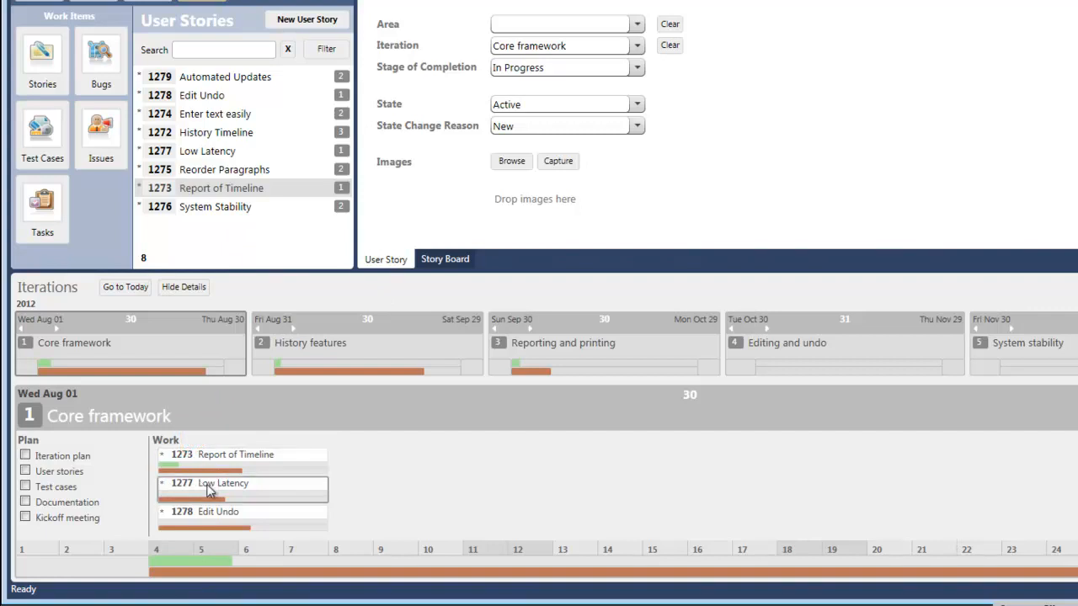
- Set the Low Latency story's Stage of Completion to Ready for Test and check Core framework's completed work against its schedule
click(202, 488)
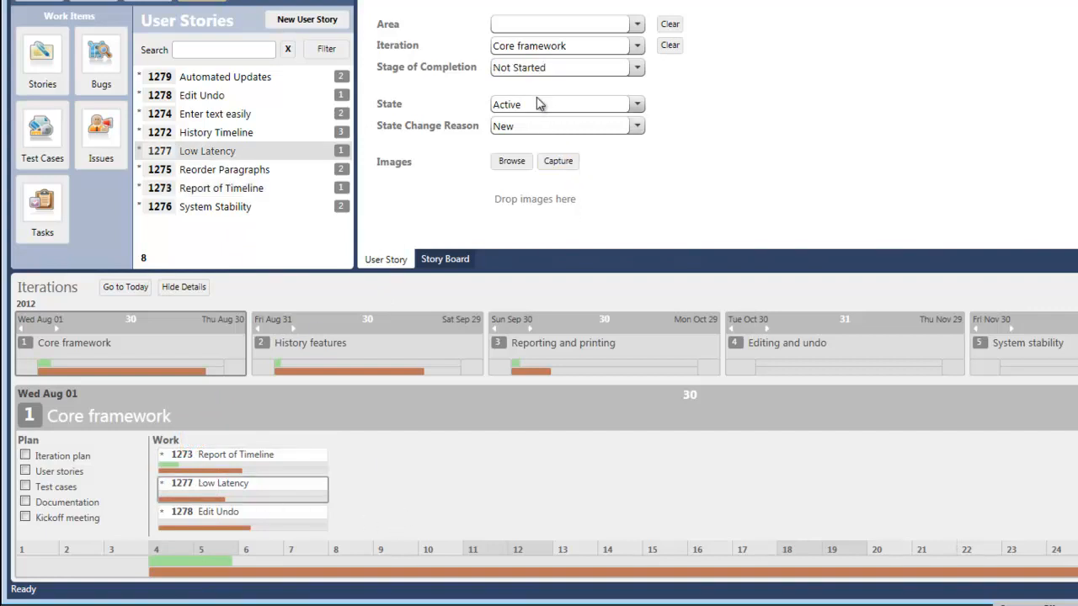
click(532, 69)
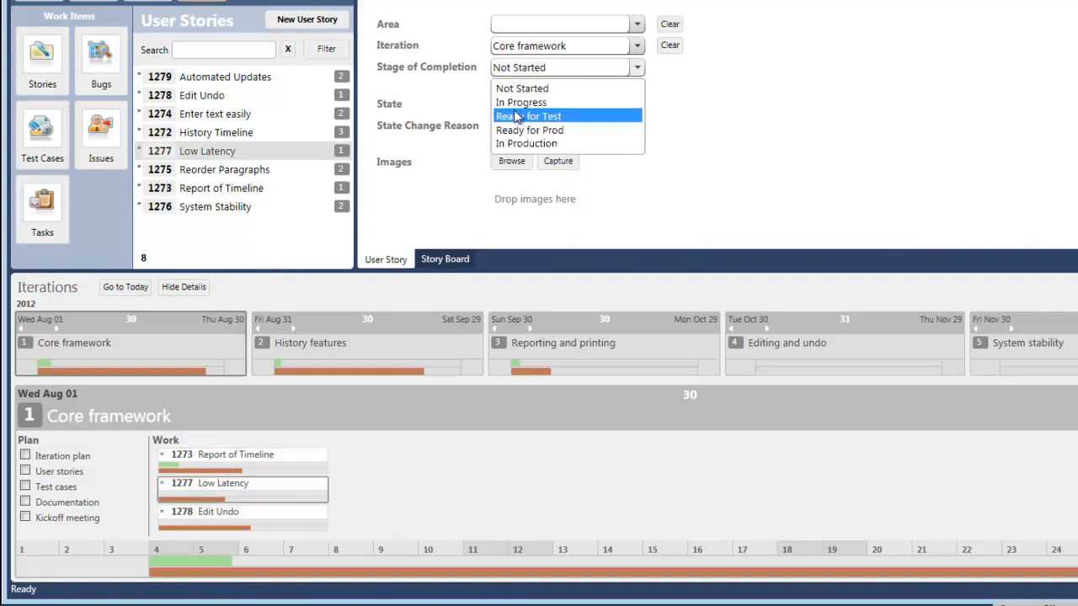
click(516, 117)
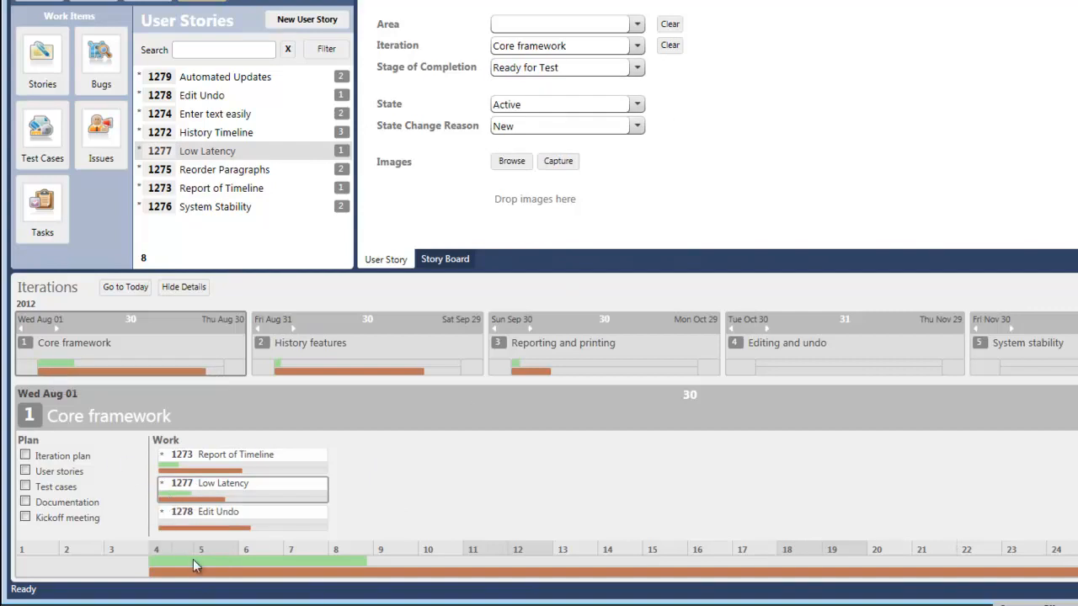
mouse_move(194, 565)
mouse_move(53, 372)
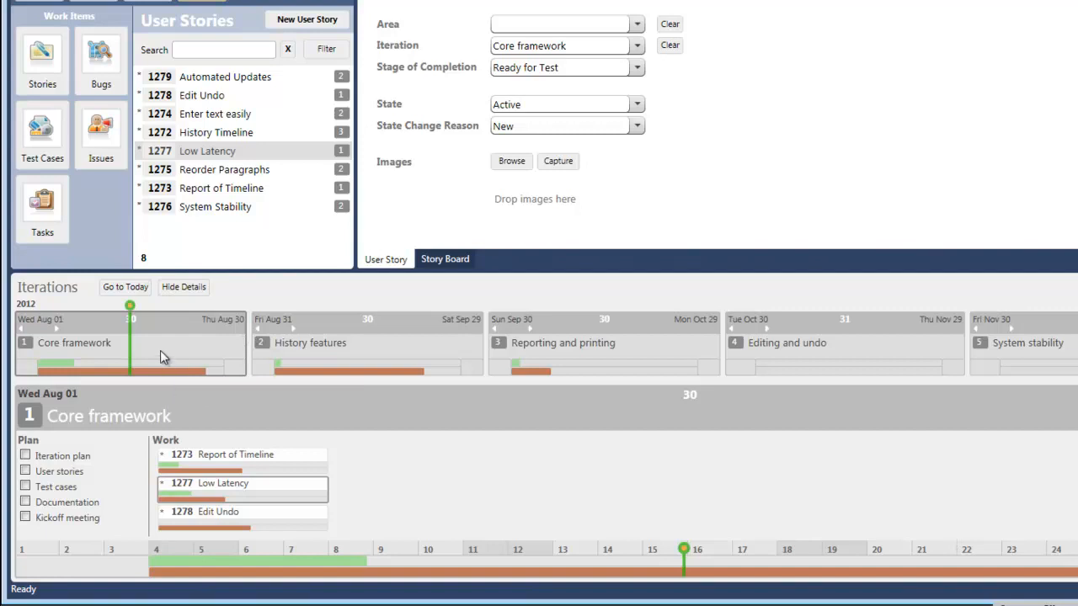
mouse_move(190, 361)
mouse_move(55, 365)
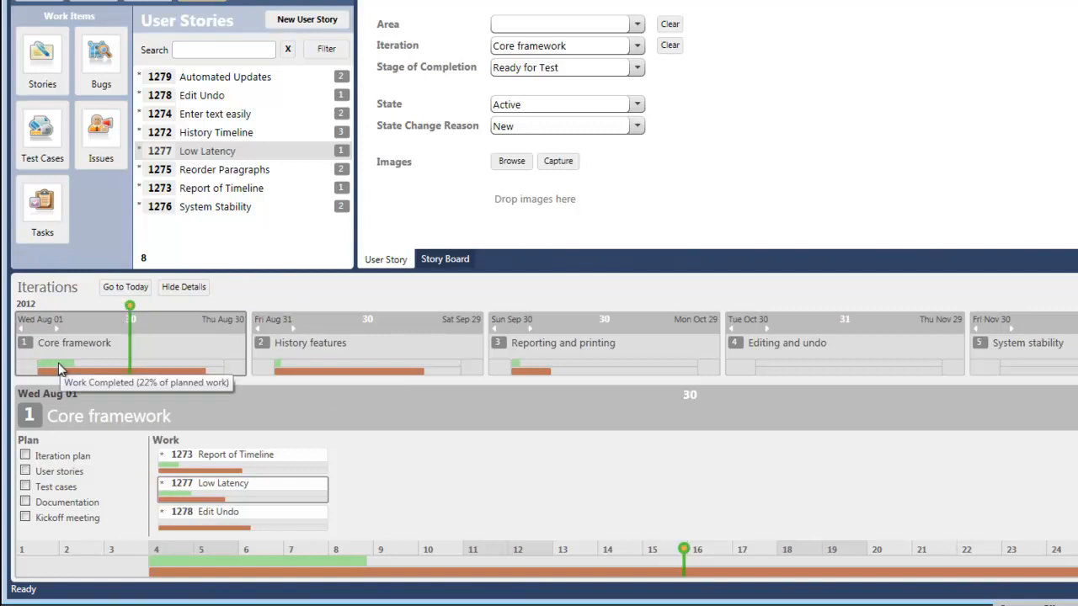
- Set the Report of Timeline story's Stage of Completion to Ready for Prod
click(247, 460)
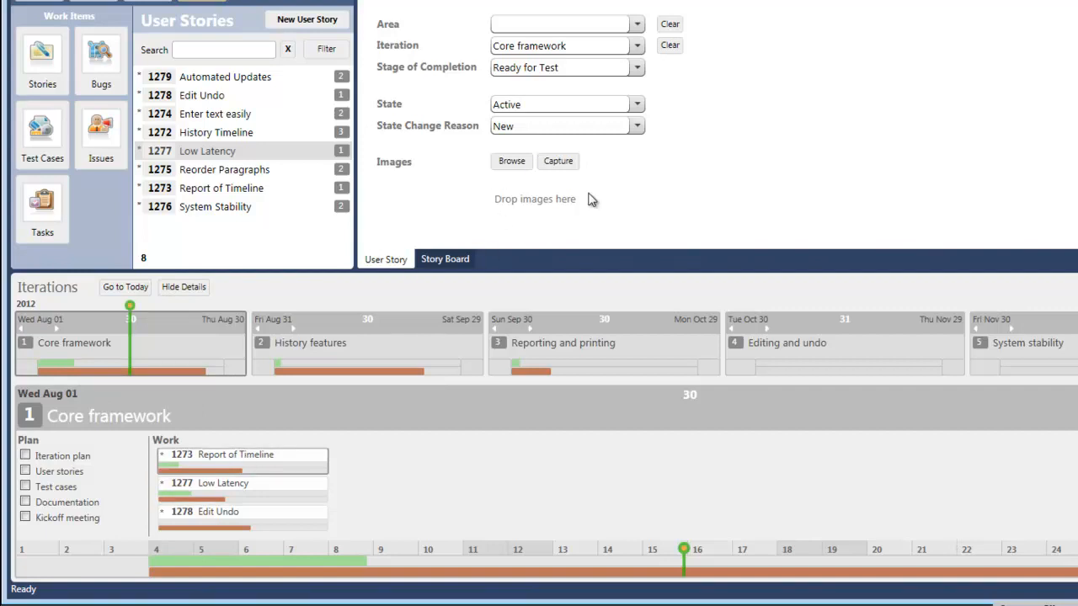
click(542, 91)
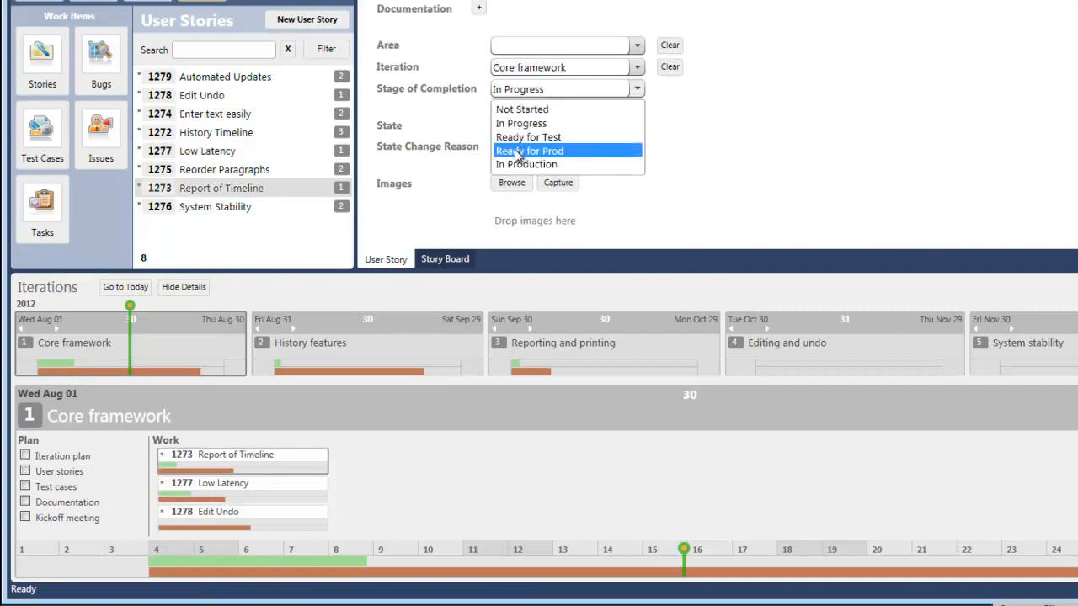
click(526, 150)
- Try Ready for Prod as the Edit Undo story's Stage of Completion, then settle on Ready for Test
click(522, 93)
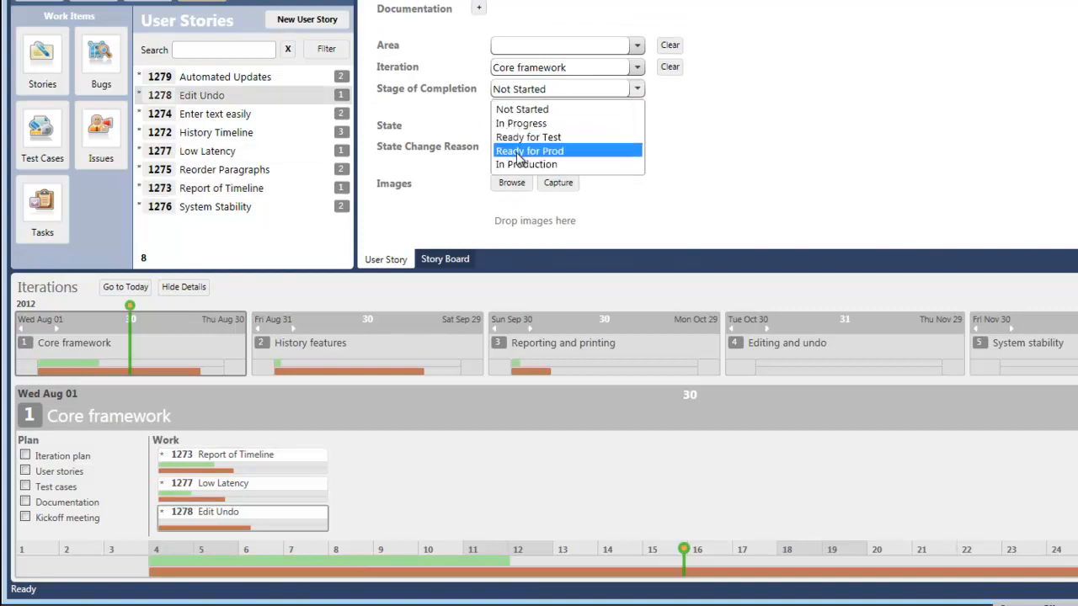
click(522, 151)
click(522, 93)
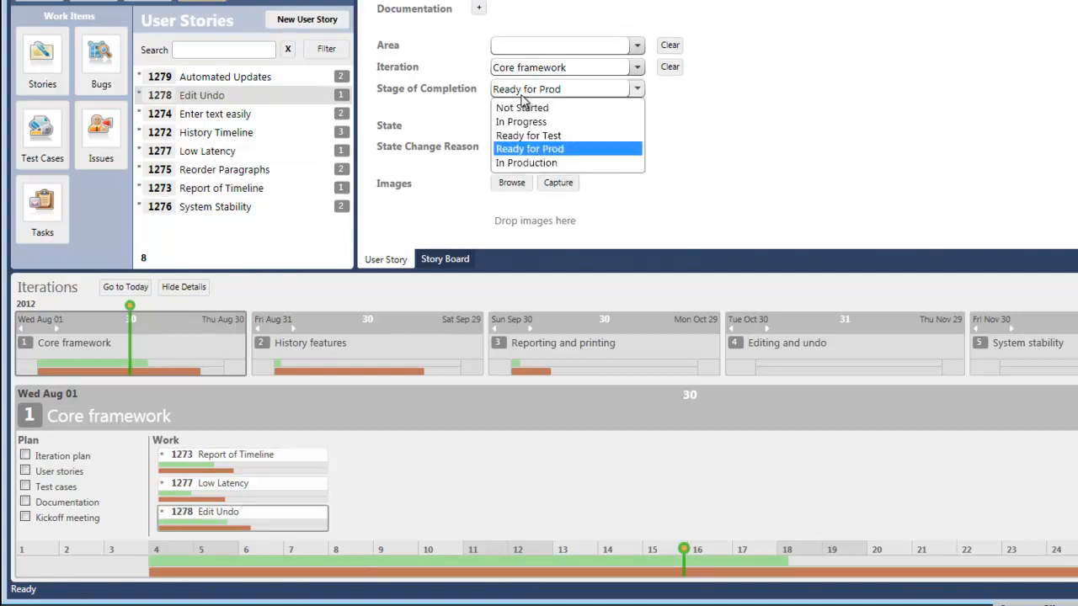
click(518, 138)
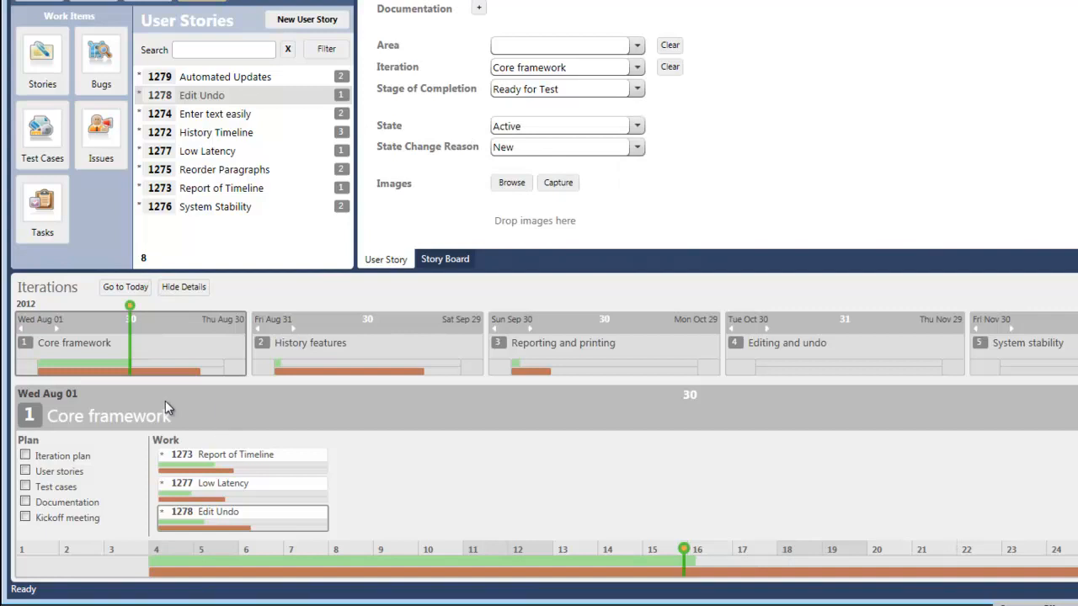
mouse_move(162, 374)
- Mark Core framework's planning items Iteration plan, User stories, Test cases and Documentation as done
click(25, 455)
click(26, 470)
click(25, 487)
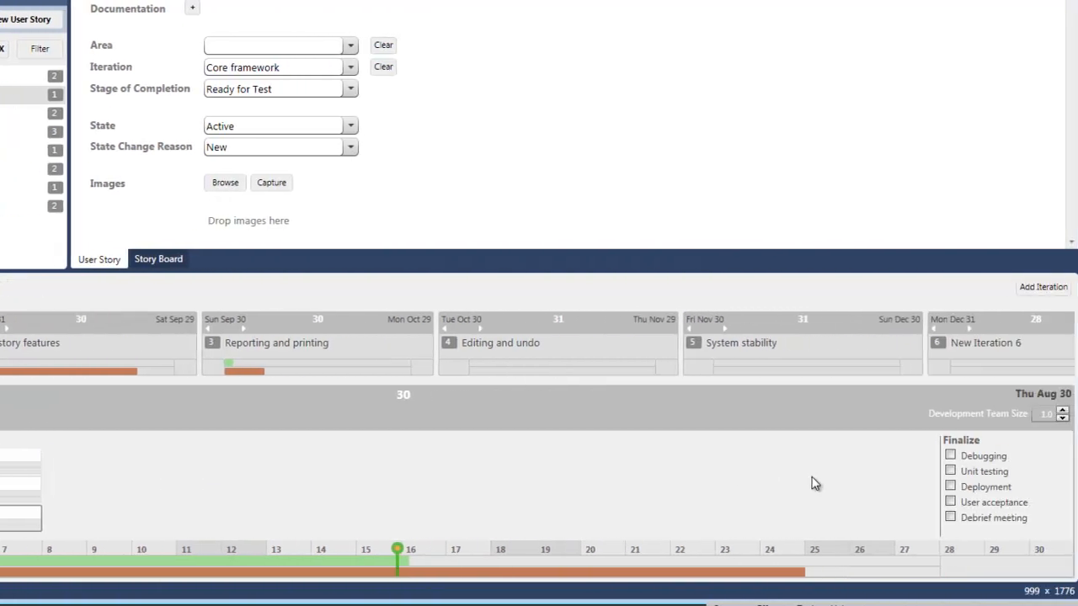
- Mark Core framework's Debugging, Unit testing, Deployment, User acceptance and Debrief meeting items as done and check its finalization progress
click(963, 456)
click(963, 470)
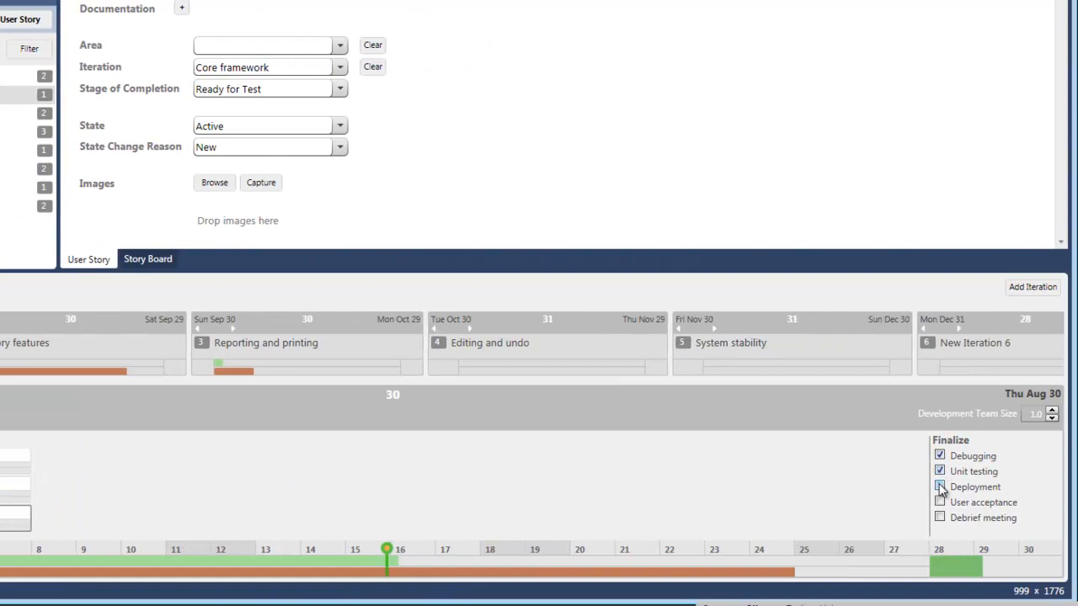
click(939, 487)
click(940, 503)
click(940, 517)
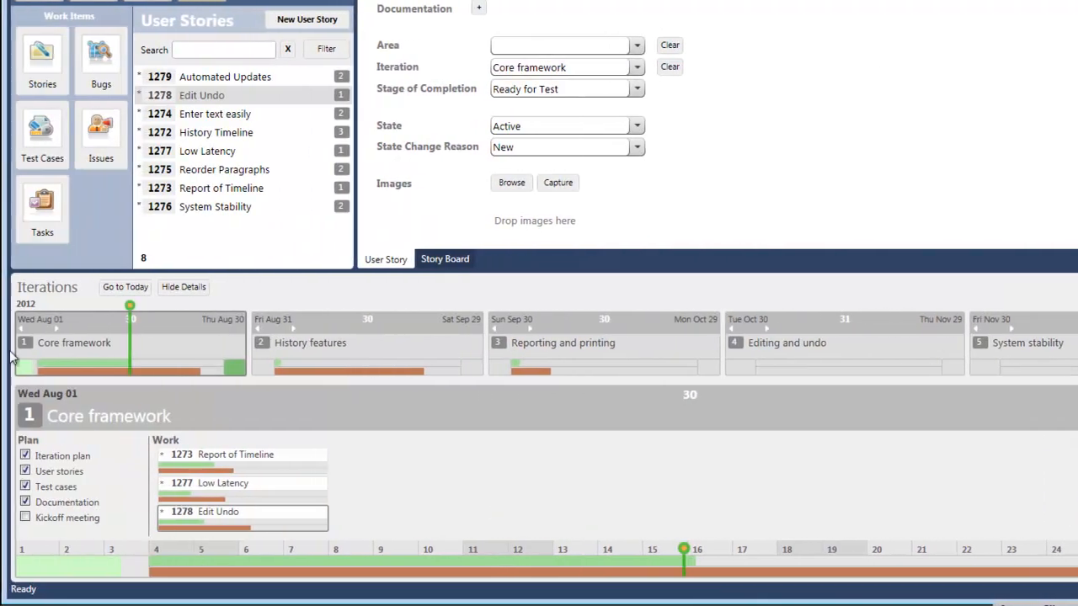
mouse_move(232, 368)
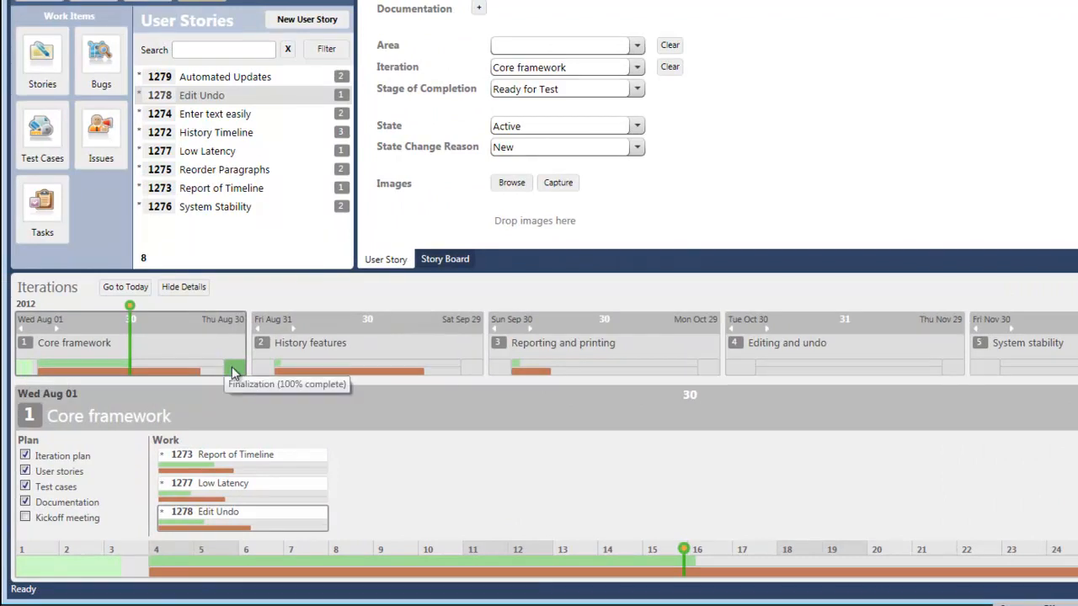
- Review the Reorder Paragraphs story in History features and set the Automated Updates story to 6.5 Person-Days
click(183, 287)
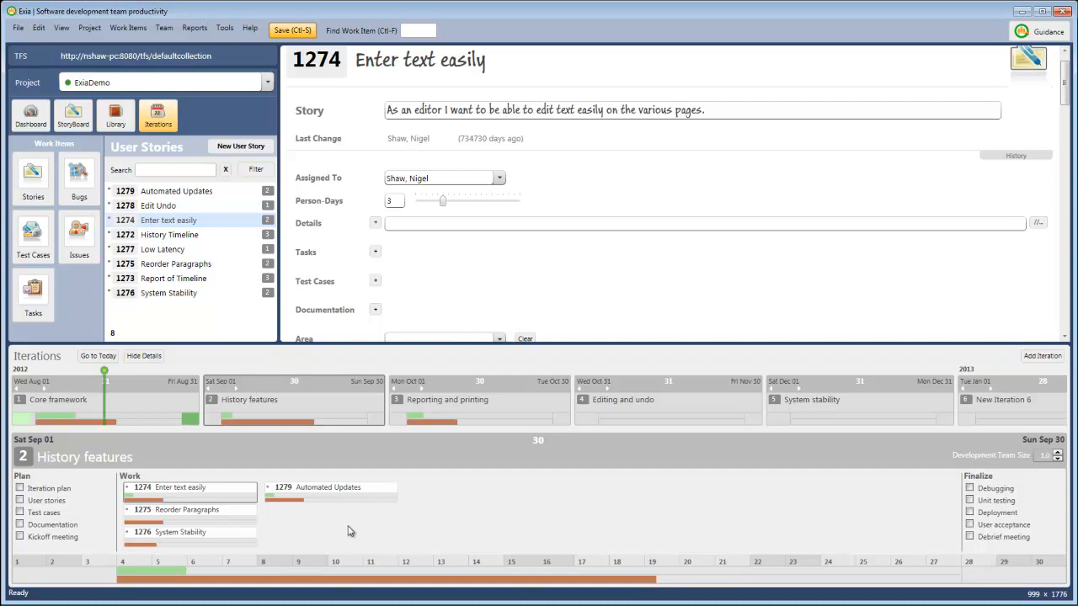
click(221, 514)
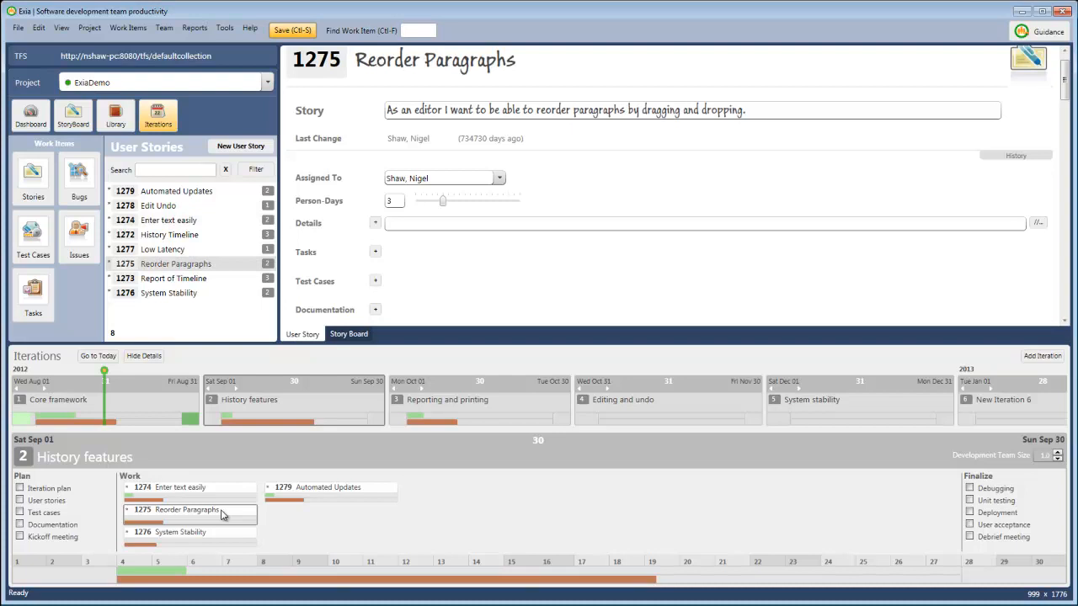
click(305, 491)
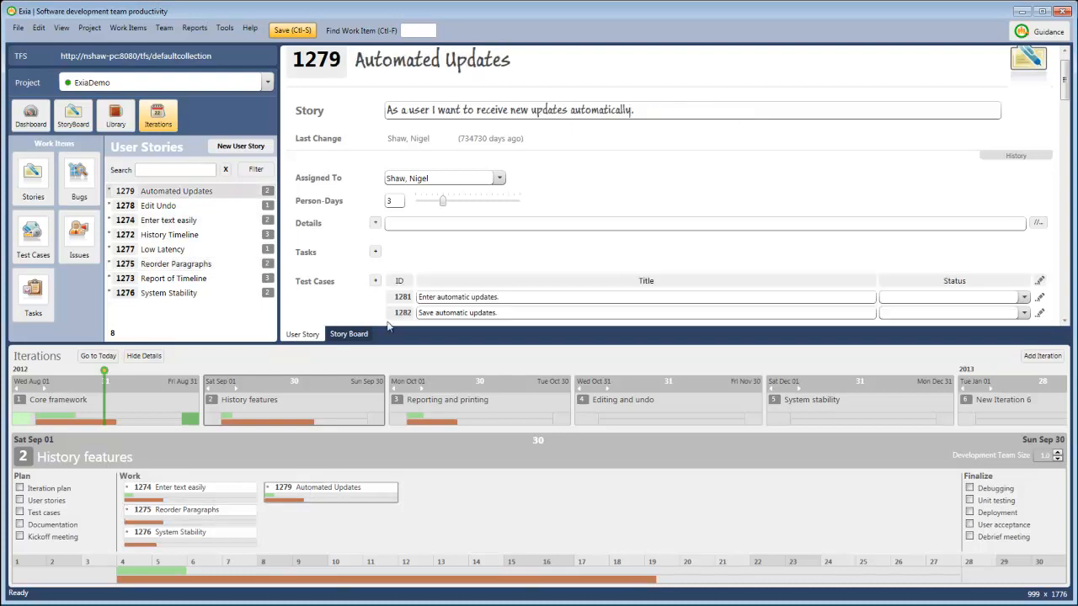
drag(447, 208, 480, 210)
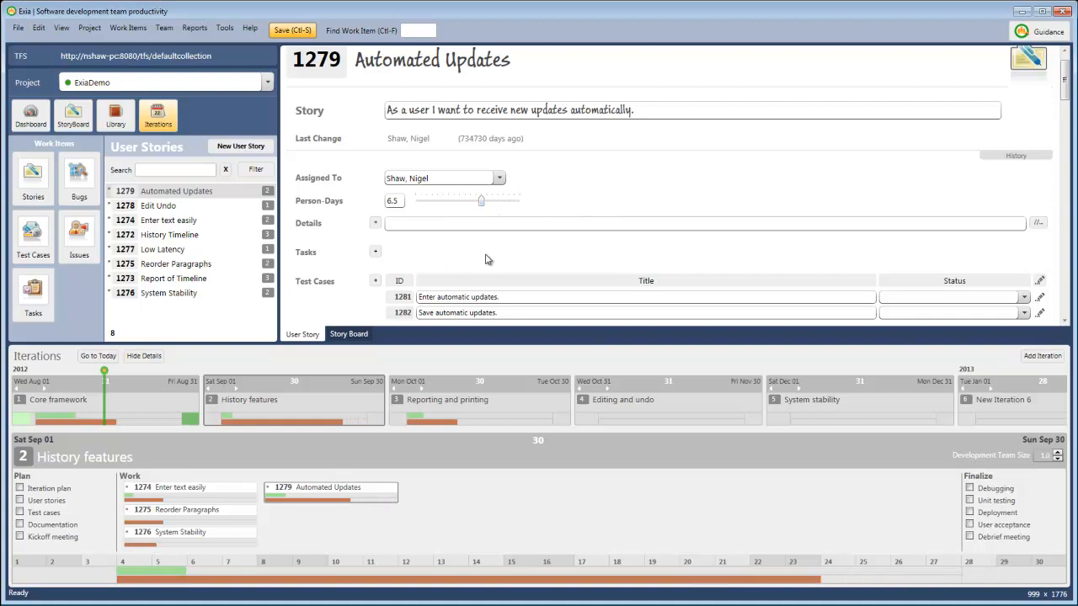
- Show the Story Board and reposition the Reorder Paragraphs card within Not Started, just below the Edit Undo and System Stability cards
scroll(485, 260, down, 1)
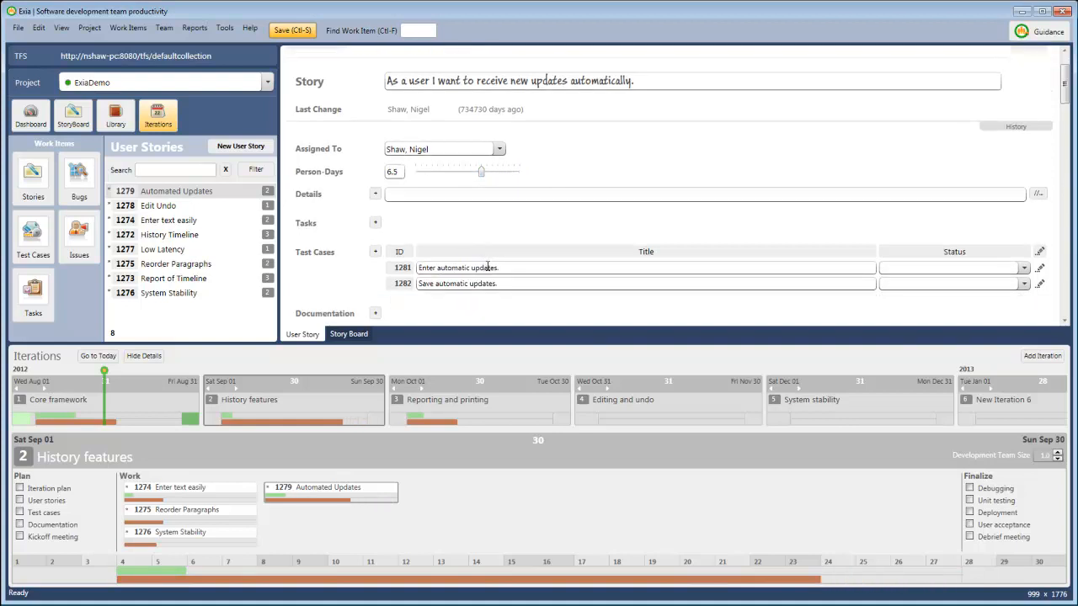
click(352, 337)
click(175, 510)
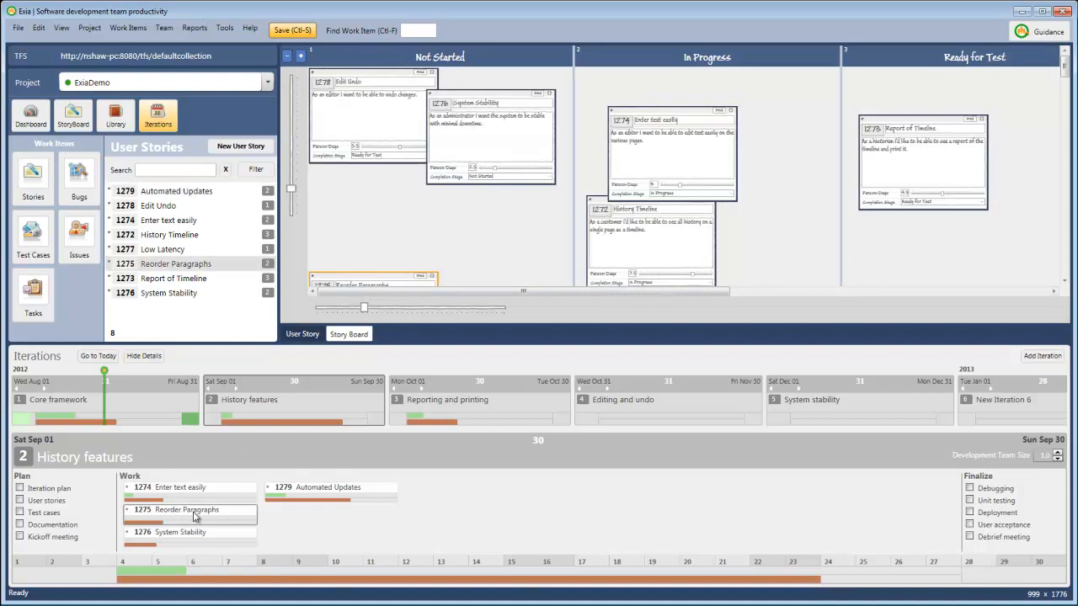
drag(363, 281, 427, 173)
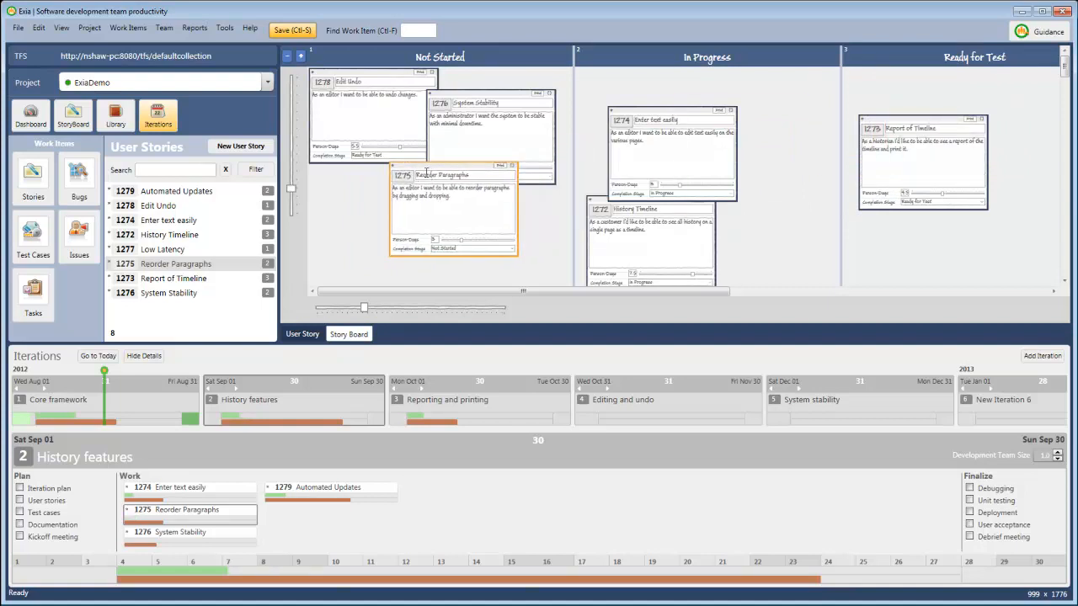